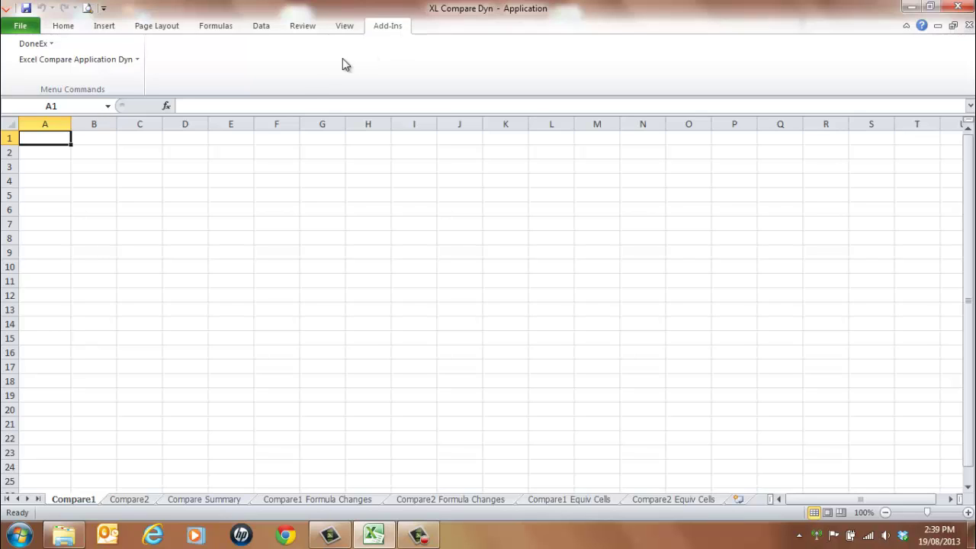
- Launch the add-in's Load Data Sets from External Files wizard and advance to the Compare1 step
{"action": "left_click", "coordinate": [138, 59]}
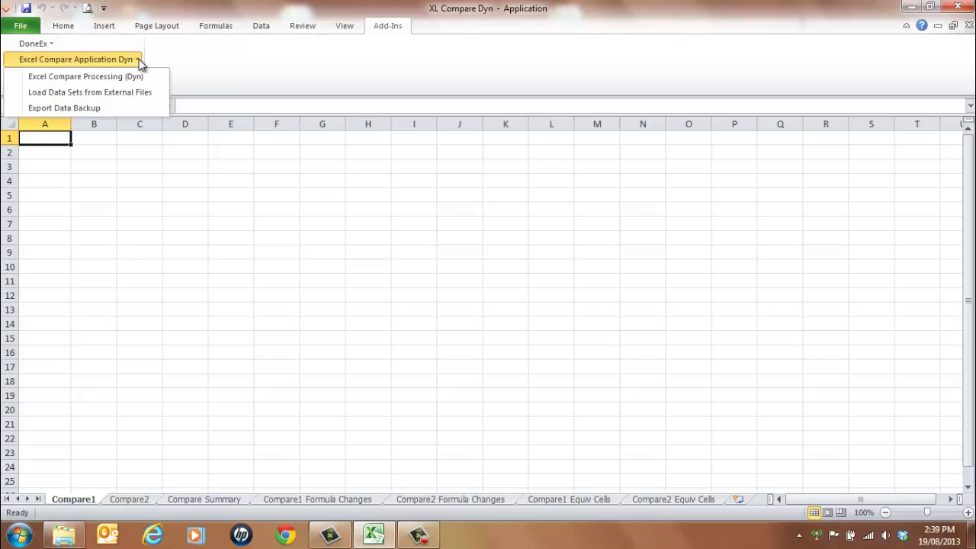
{"action": "left_click", "coordinate": [159, 95]}
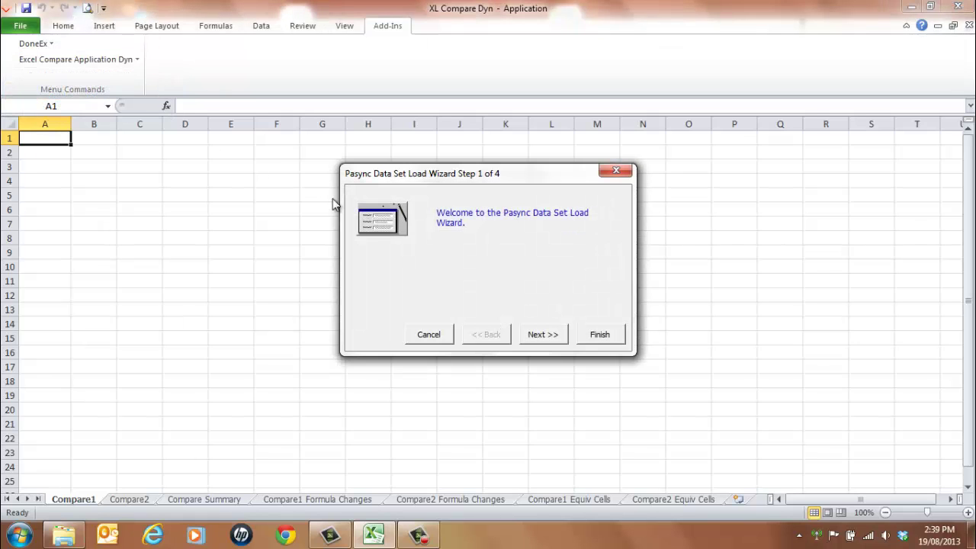
{"action": "left_click", "coordinate": [549, 337]}
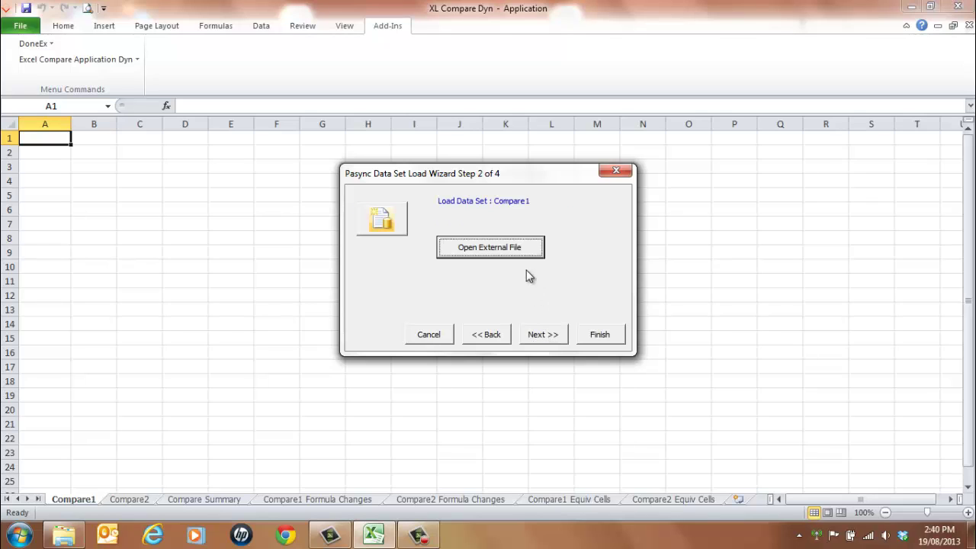
- Load worksheet C1 from C:\Pasync\App DataSets\QA XL Dyn Datasets Doco as Compare1
{"action": "left_click", "coordinate": [513, 250]}
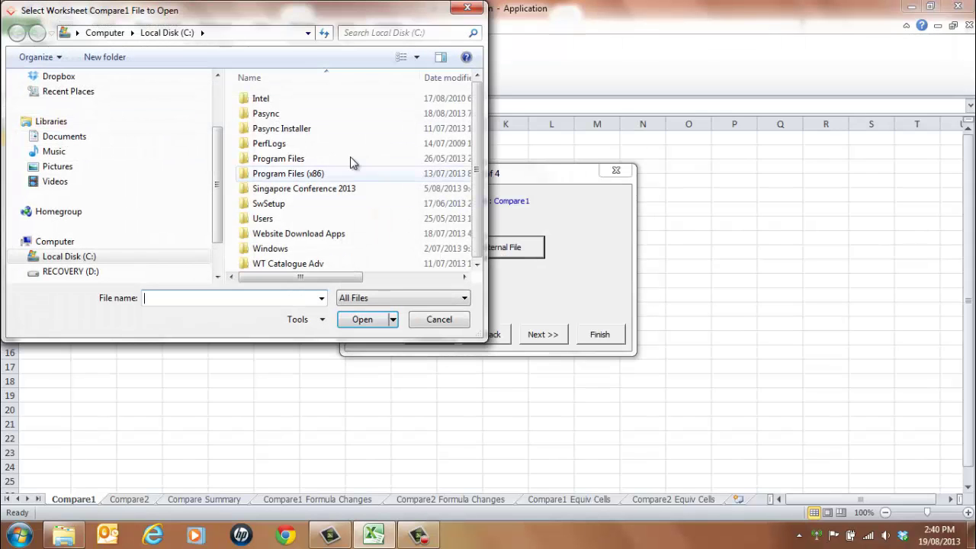
{"action": "double_click", "coordinate": [283, 114]}
{"action": "double_click", "coordinate": [279, 100]}
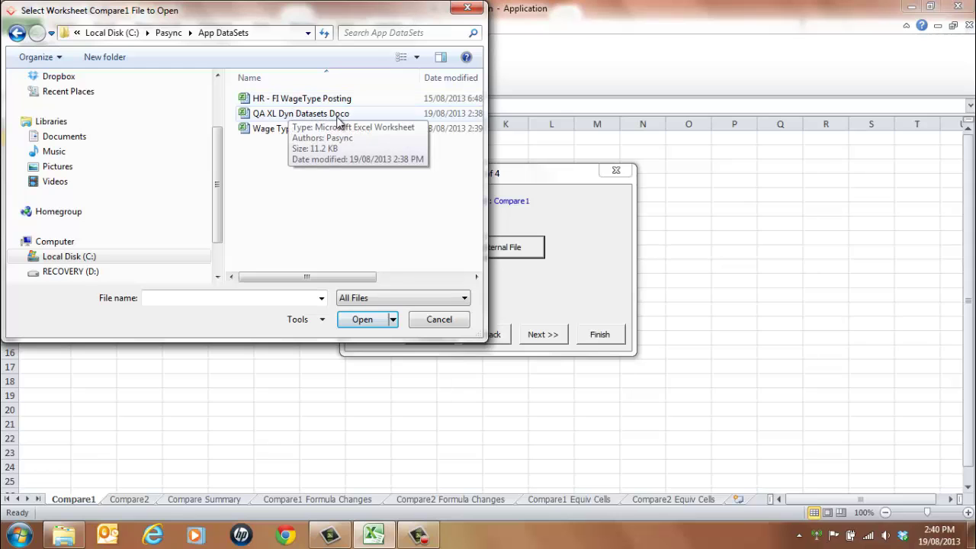
{"action": "double_click", "coordinate": [339, 115]}
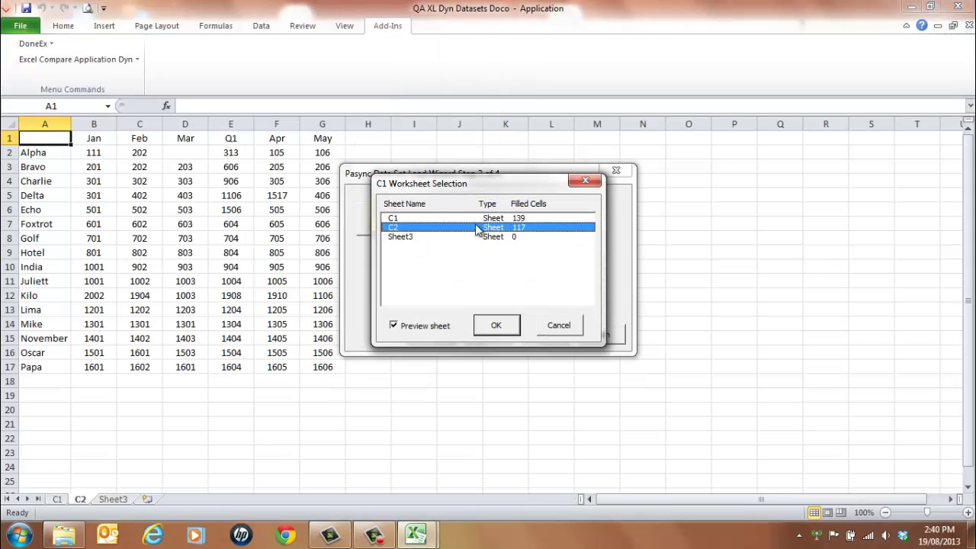
{"action": "left_click", "coordinate": [498, 218]}
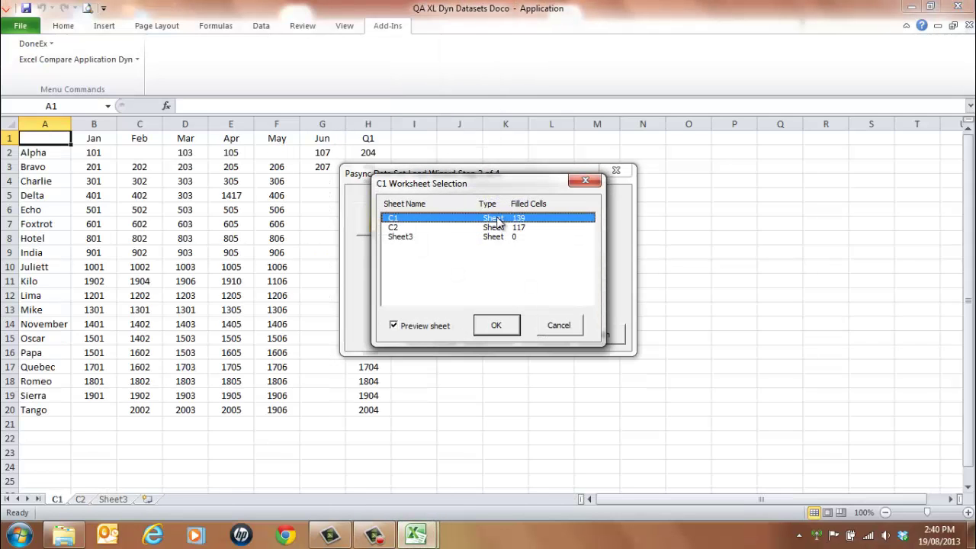
{"action": "left_click", "coordinate": [494, 328]}
{"action": "left_click", "coordinate": [512, 351]}
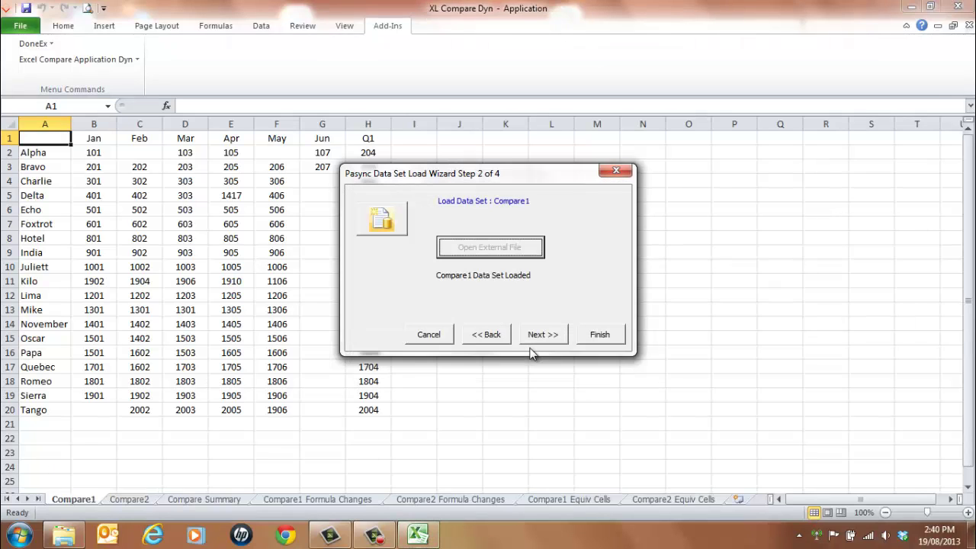
- Advance to Compare2 and load worksheet C2 from C:\Pasync\App DataSets\QA XL Dyn Datasets Doco
{"action": "left_click", "coordinate": [548, 336]}
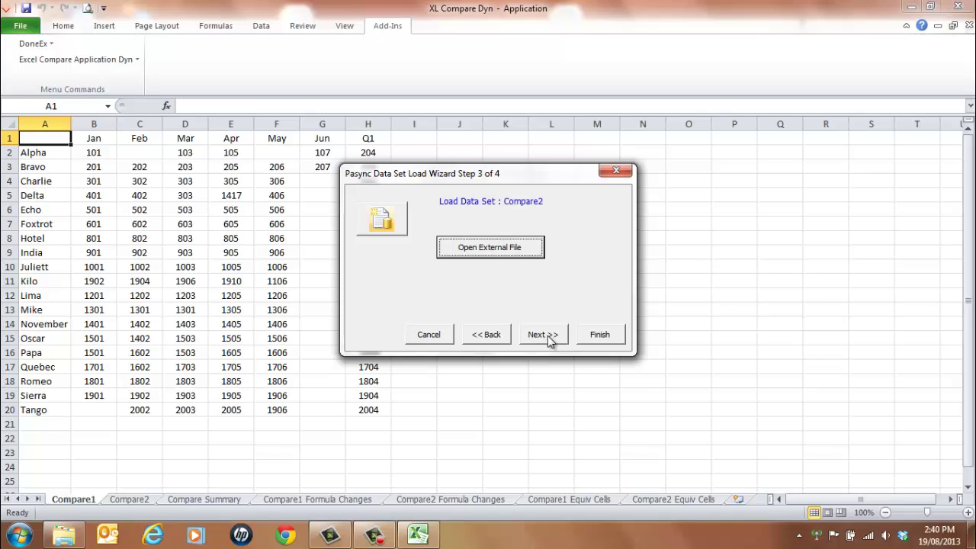
{"action": "left_click", "coordinate": [492, 248]}
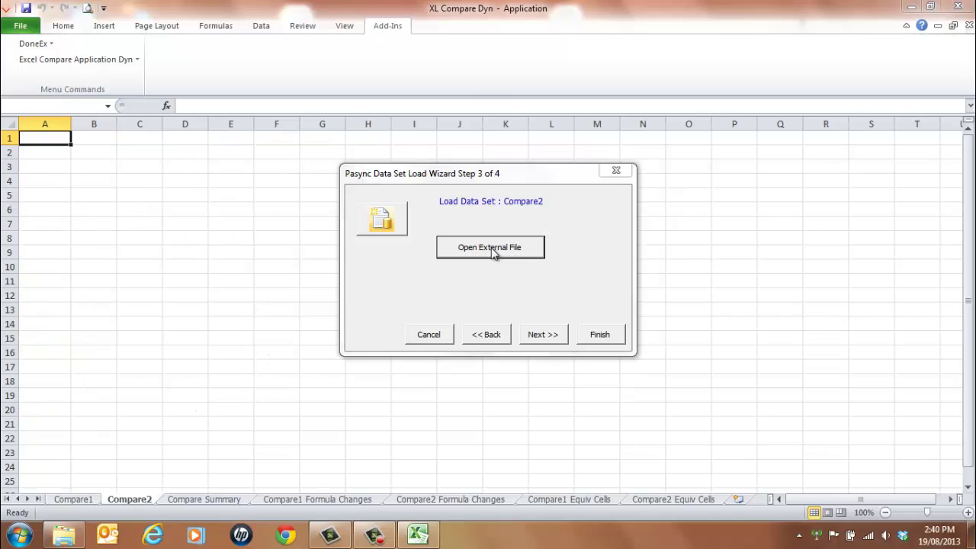
{"action": "double_click", "coordinate": [268, 114]}
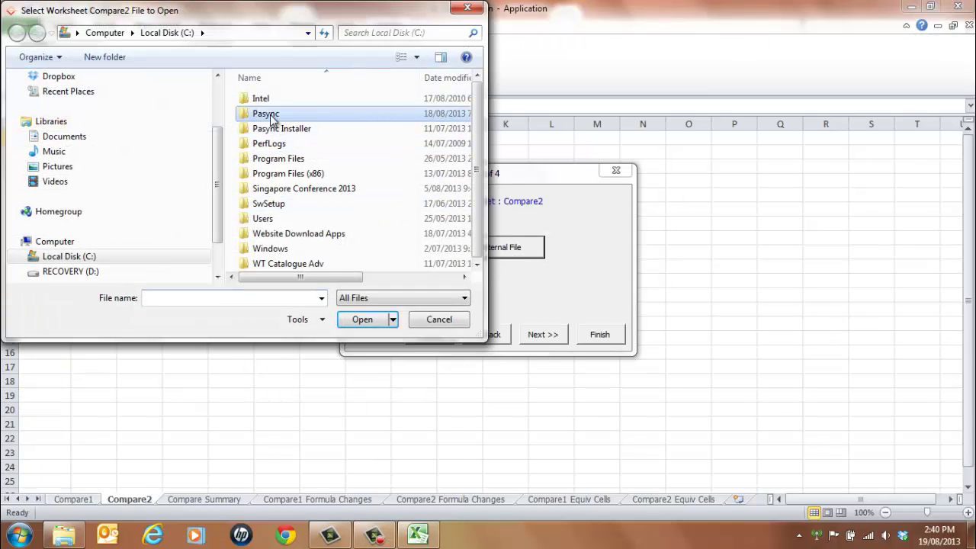
{"action": "double_click", "coordinate": [279, 106]}
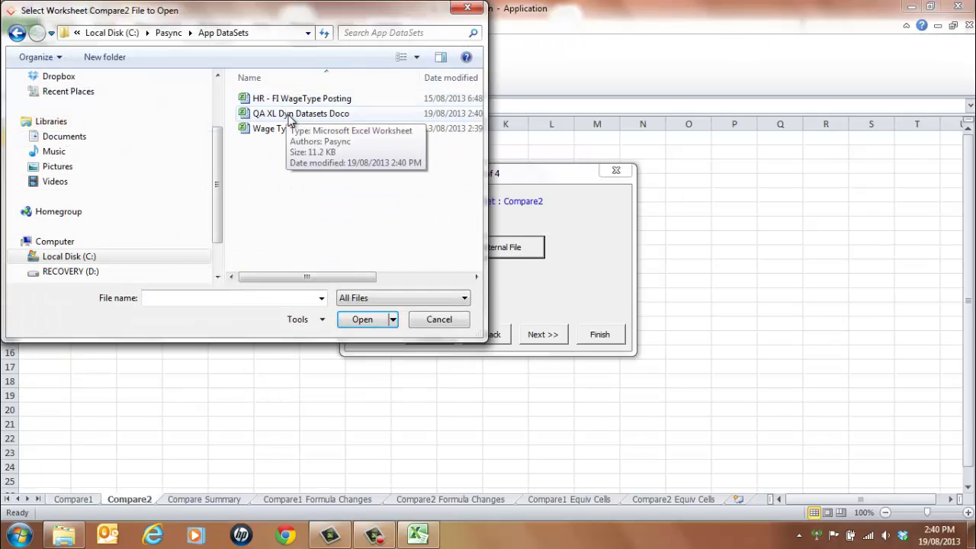
{"action": "double_click", "coordinate": [298, 112]}
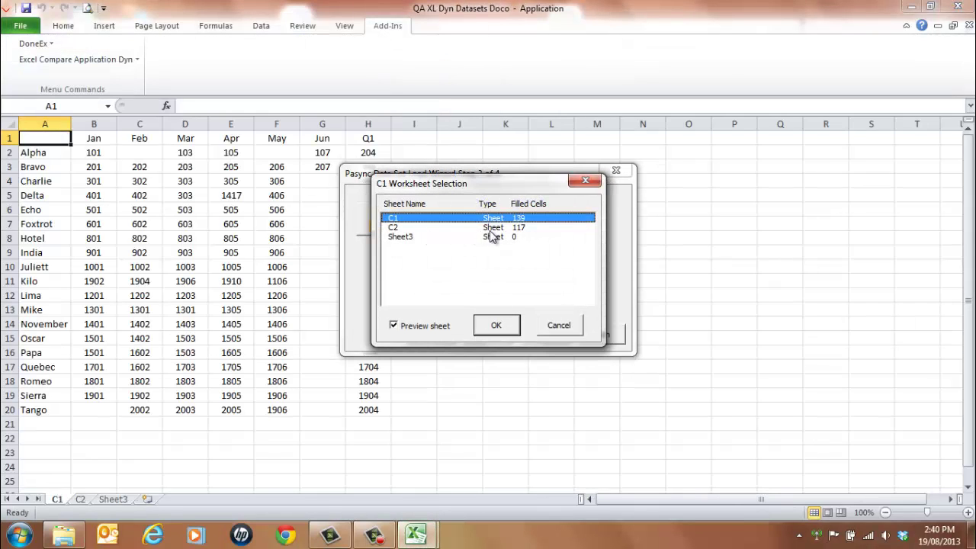
{"action": "left_click", "coordinate": [496, 228]}
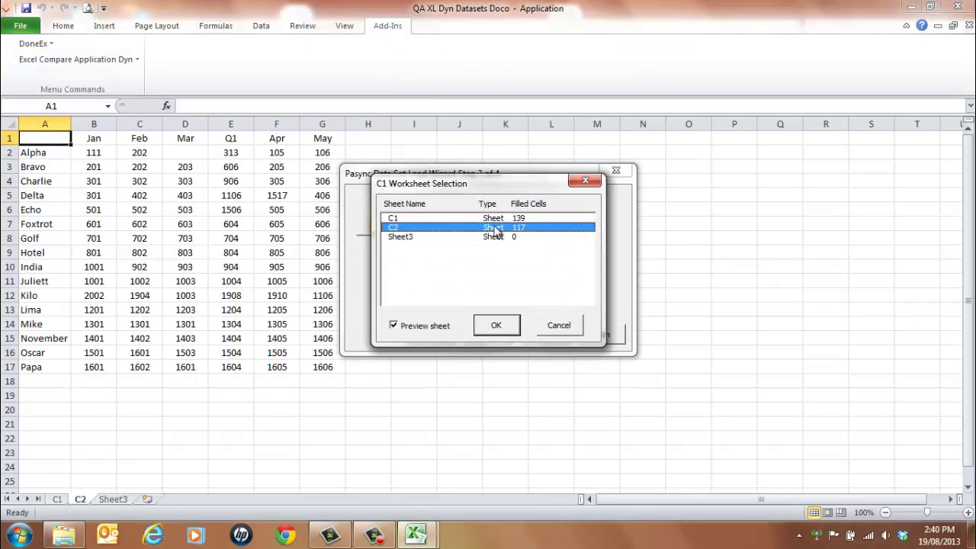
{"action": "left_click", "coordinate": [494, 326]}
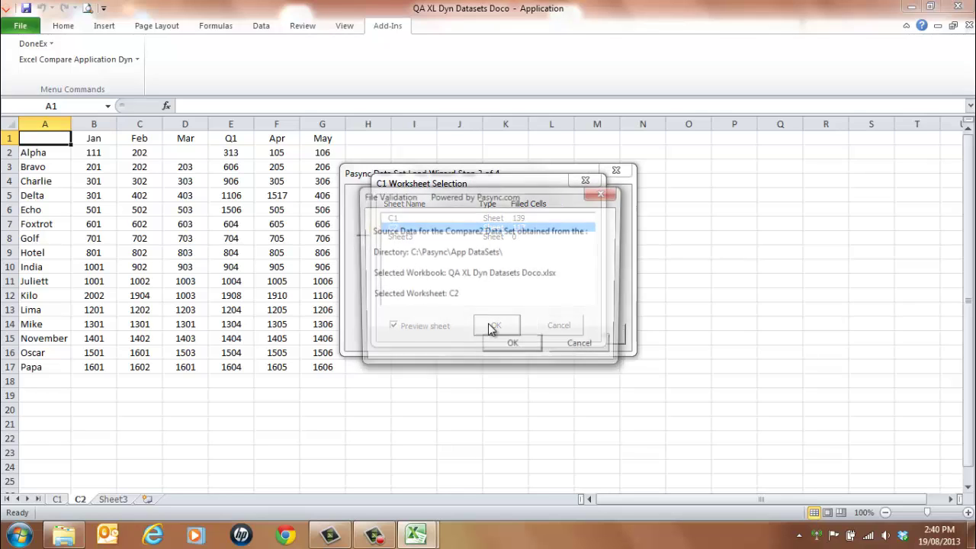
{"action": "left_click", "coordinate": [527, 347]}
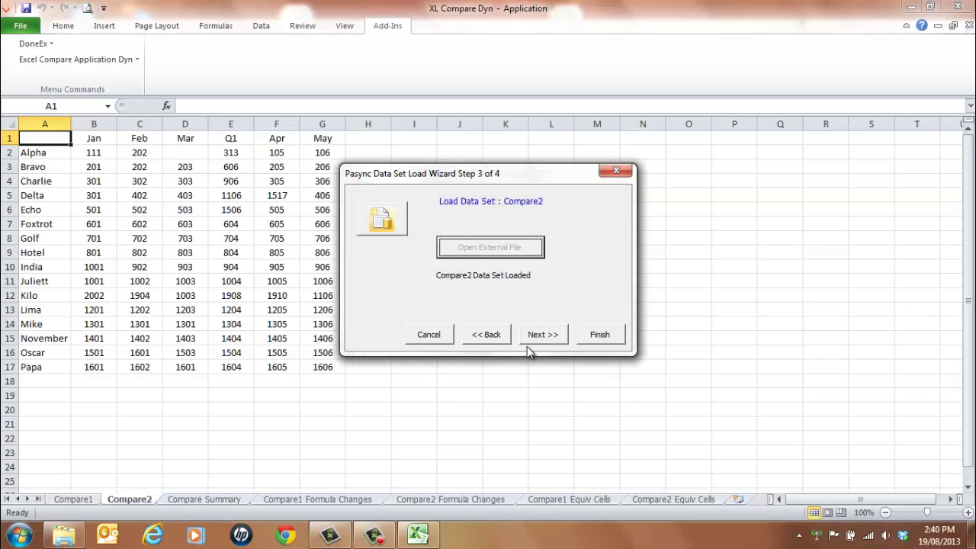
- Finish the wizard at Step 4 and view the loaded Alpha–Tango data on Compare1
{"action": "left_click", "coordinate": [547, 334]}
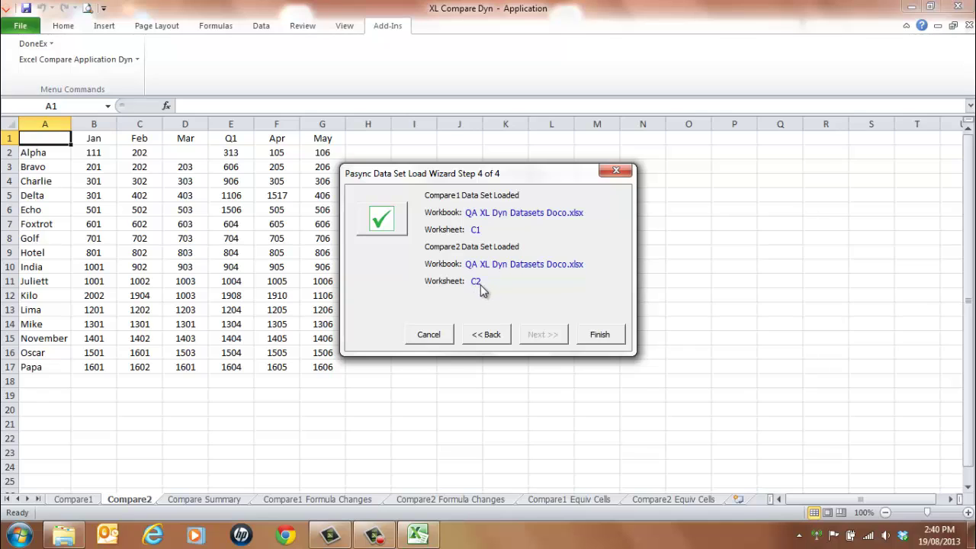
{"action": "left_click", "coordinate": [595, 337]}
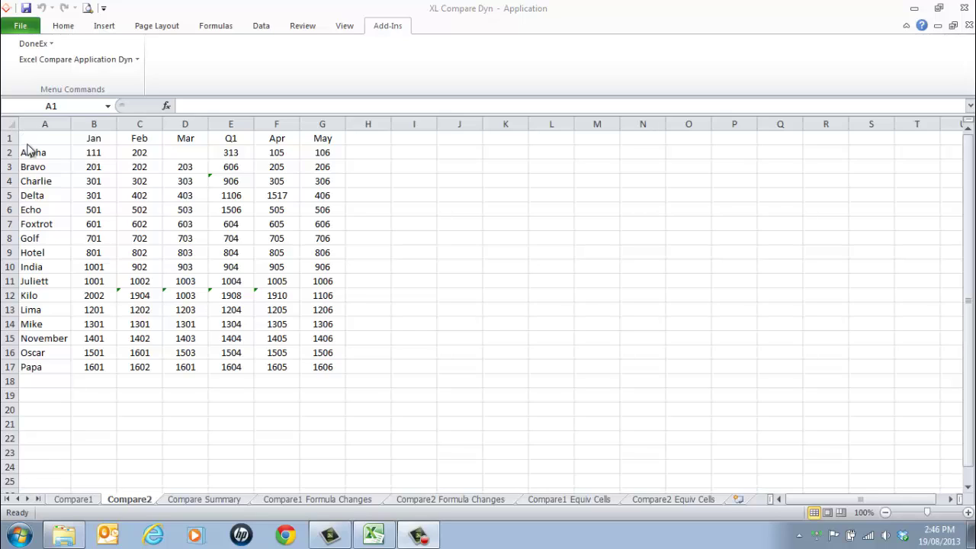
{"action": "left_click", "coordinate": [53, 499]}
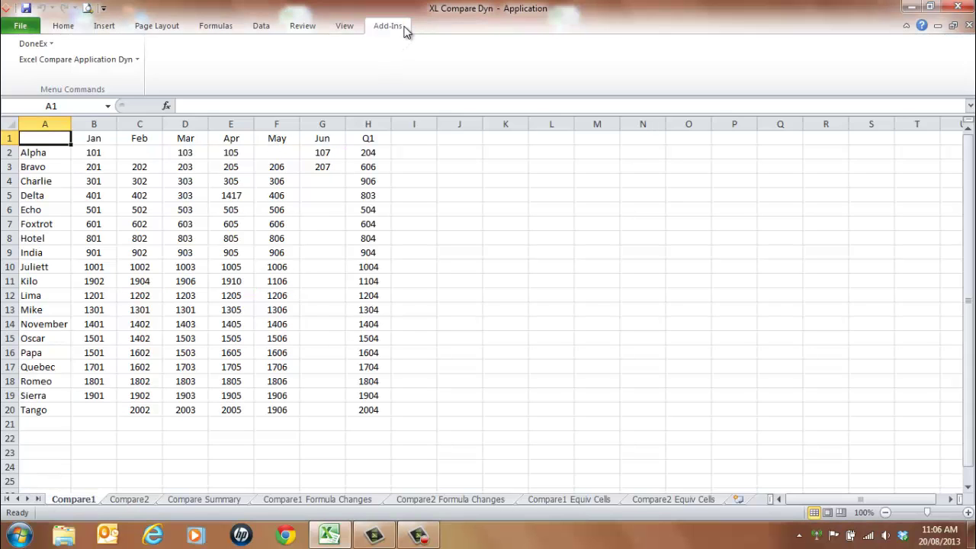
- Run the comparison reports from the add-in's compare processing options
{"action": "left_click", "coordinate": [139, 62]}
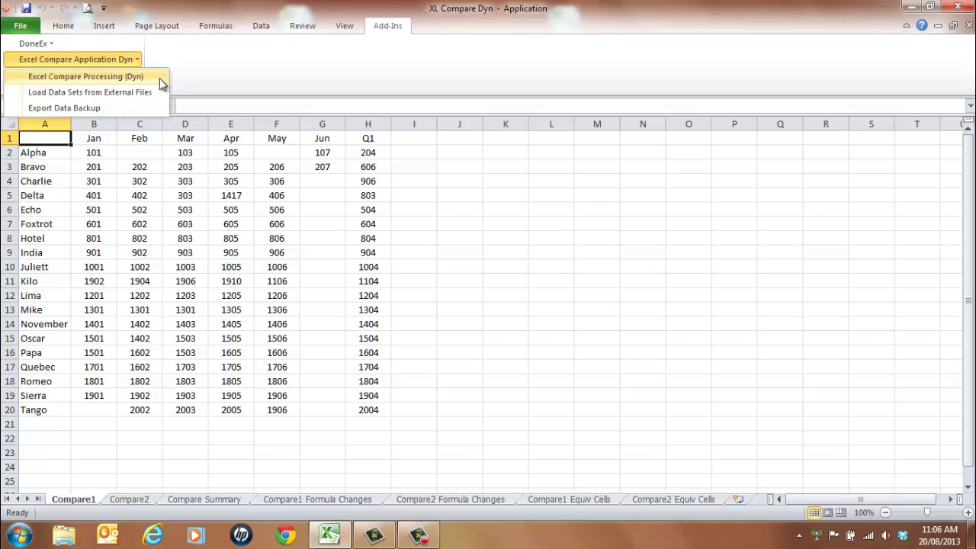
{"action": "left_click", "coordinate": [161, 79]}
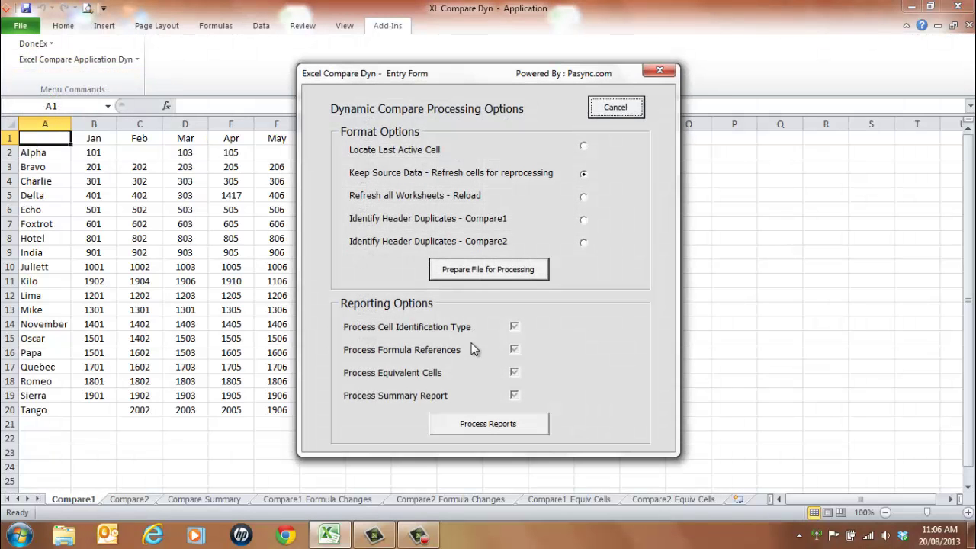
{"action": "left_click", "coordinate": [509, 423]}
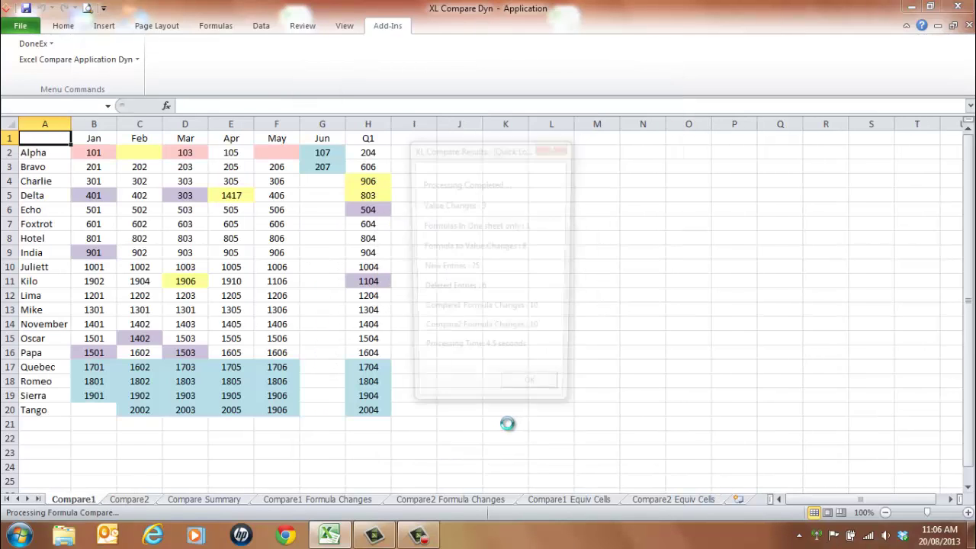
- Dismiss the results summaries and cancel the Entry Form to return to Compare1
{"action": "left_click", "coordinate": [533, 398]}
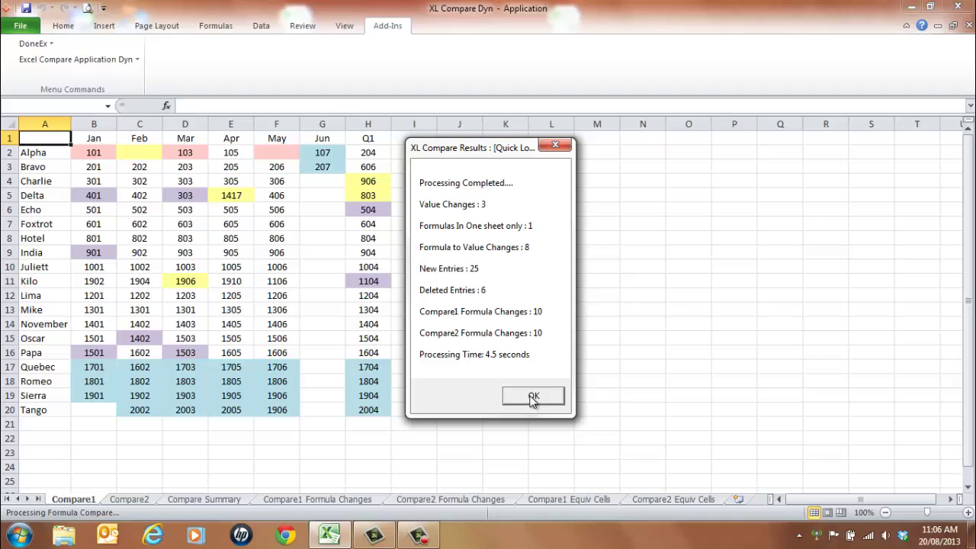
{"action": "left_click", "coordinate": [533, 398]}
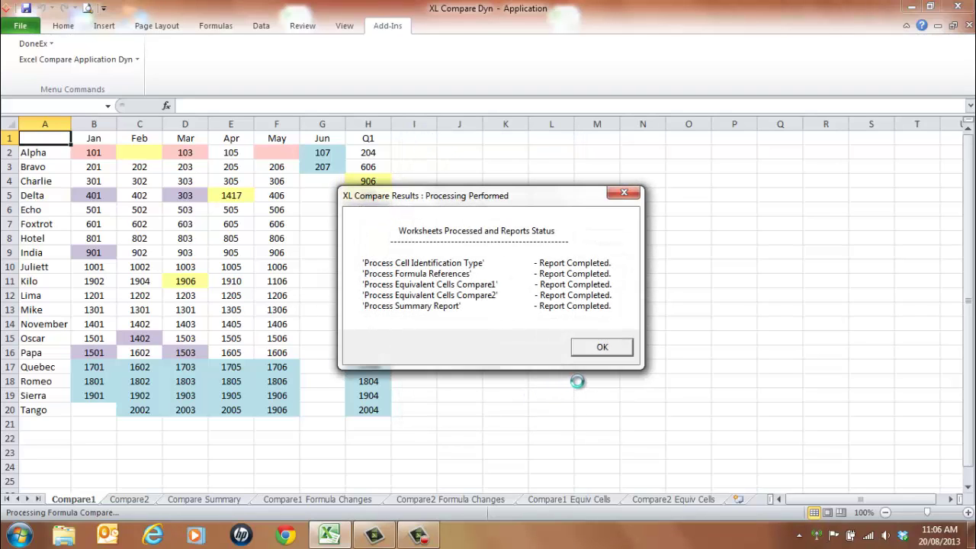
{"action": "left_click", "coordinate": [602, 348]}
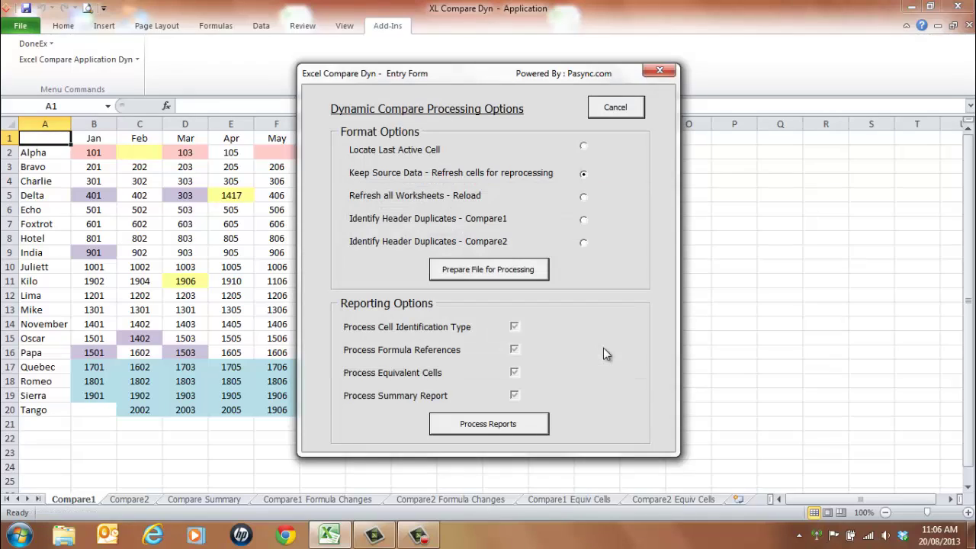
{"action": "left_click", "coordinate": [614, 111]}
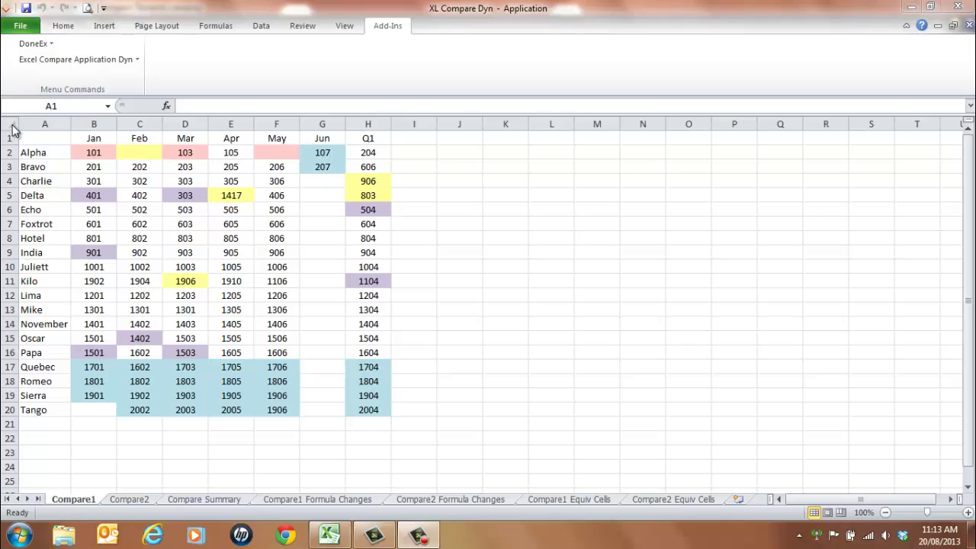
- Inspect the pink, yellow and blue flagged cells B2, F2, E5, C2 and G3 on Compare1
{"action": "left_click", "coordinate": [93, 152]}
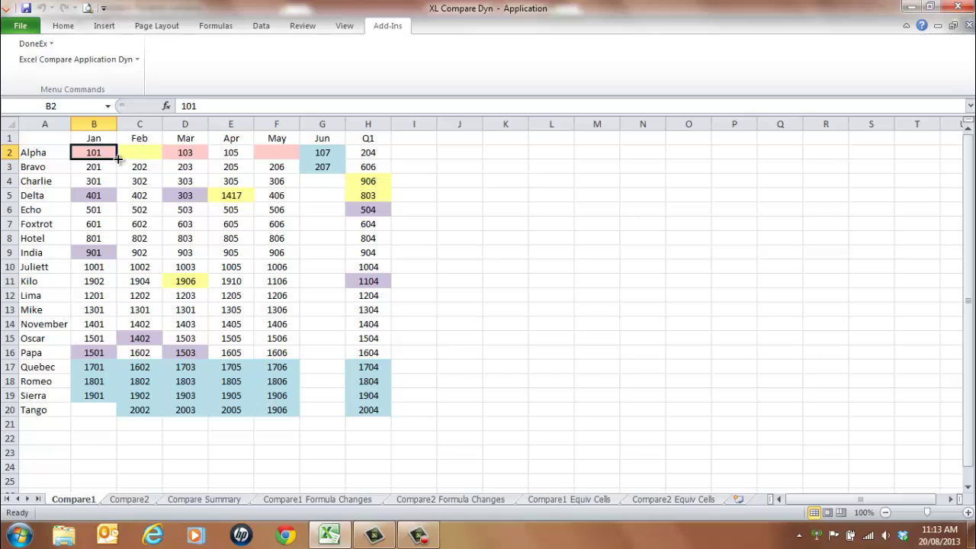
{"action": "left_click", "coordinate": [272, 156]}
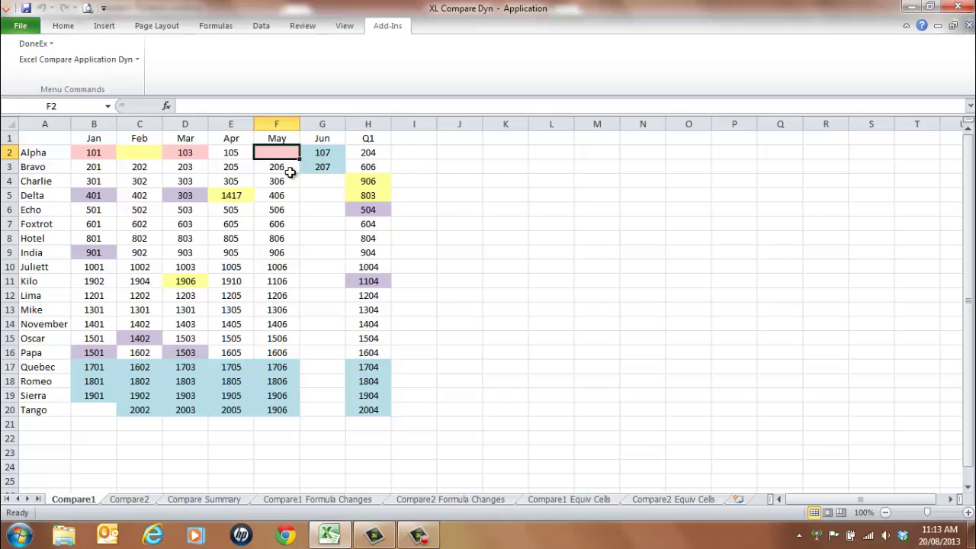
{"action": "left_click", "coordinate": [241, 197]}
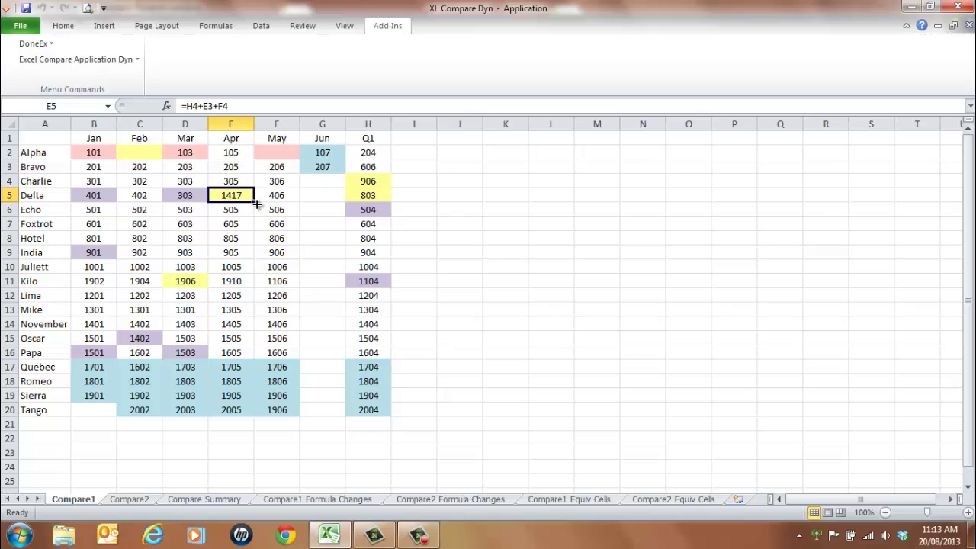
{"action": "left_click", "coordinate": [151, 154]}
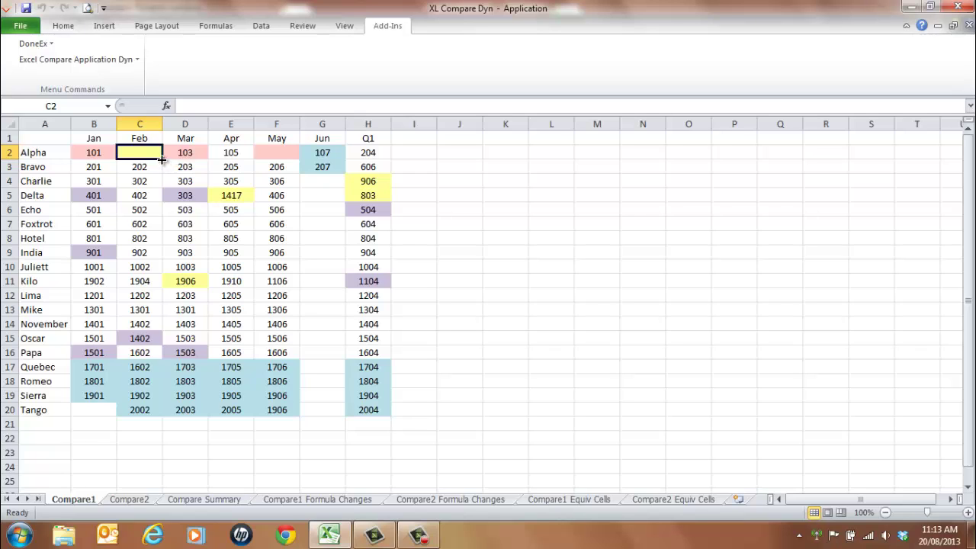
{"action": "left_click", "coordinate": [319, 169]}
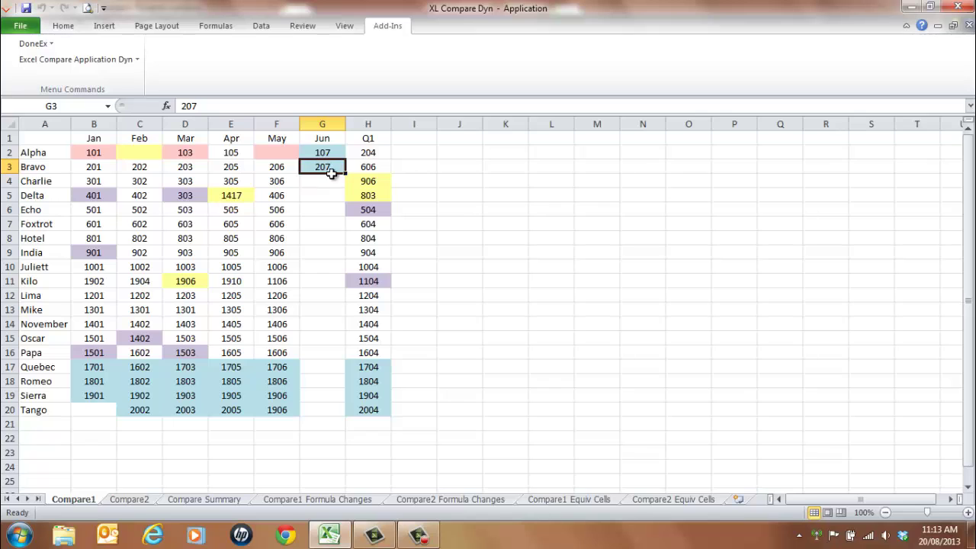
- Check the blue Quebec row and purple cells Kilo Q1 and D16, then show Compare2
{"action": "left_click_drag", "start_coordinate": [84, 368], "coordinate": [367, 371]}
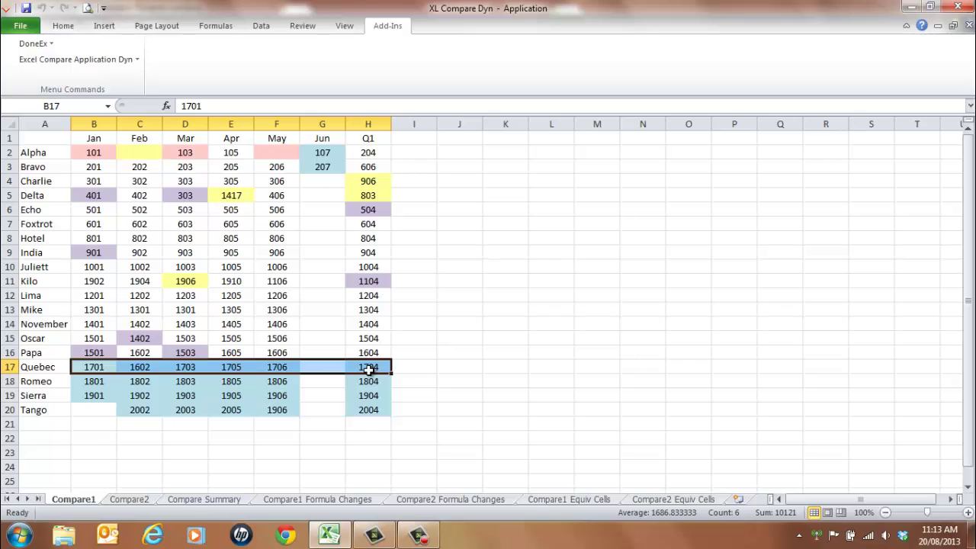
{"action": "left_click", "coordinate": [368, 283]}
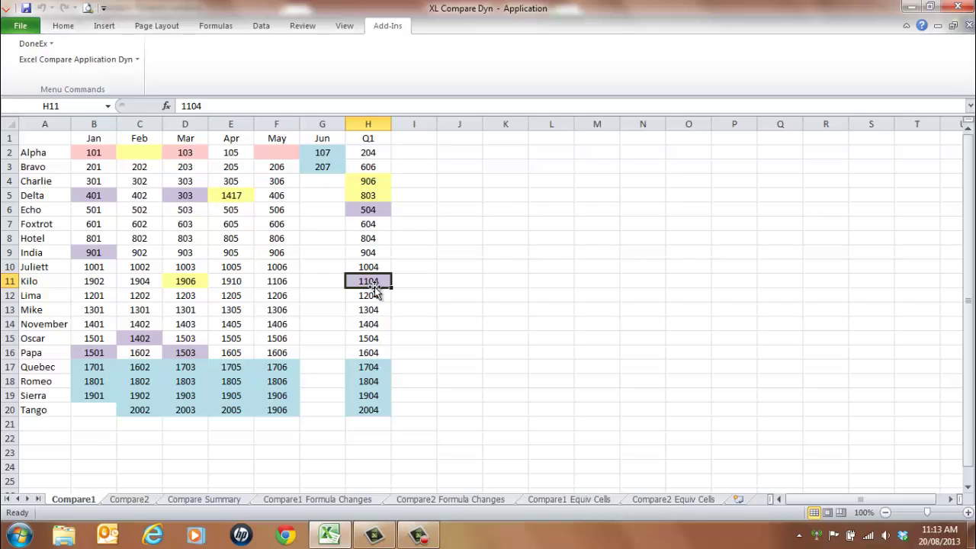
{"action": "left_click", "coordinate": [196, 352]}
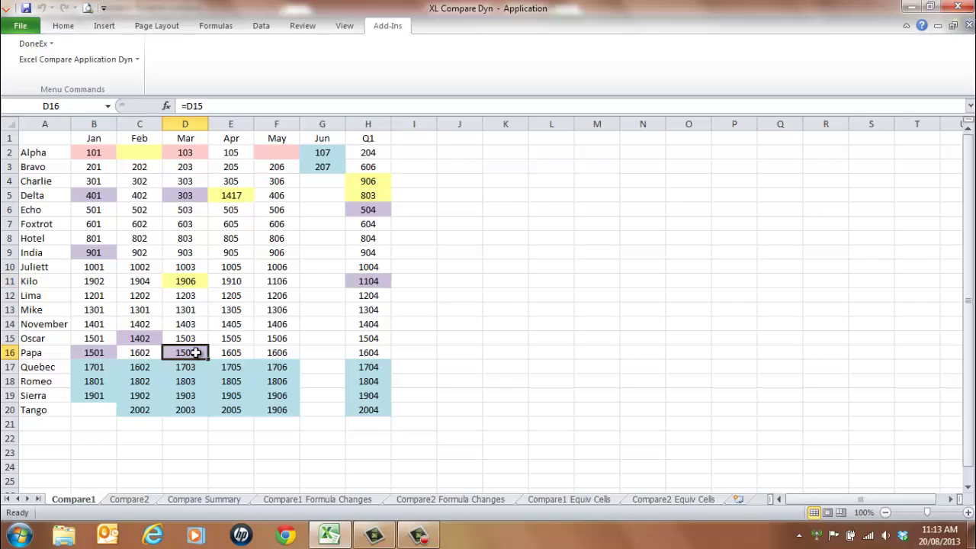
{"action": "left_click", "coordinate": [150, 502]}
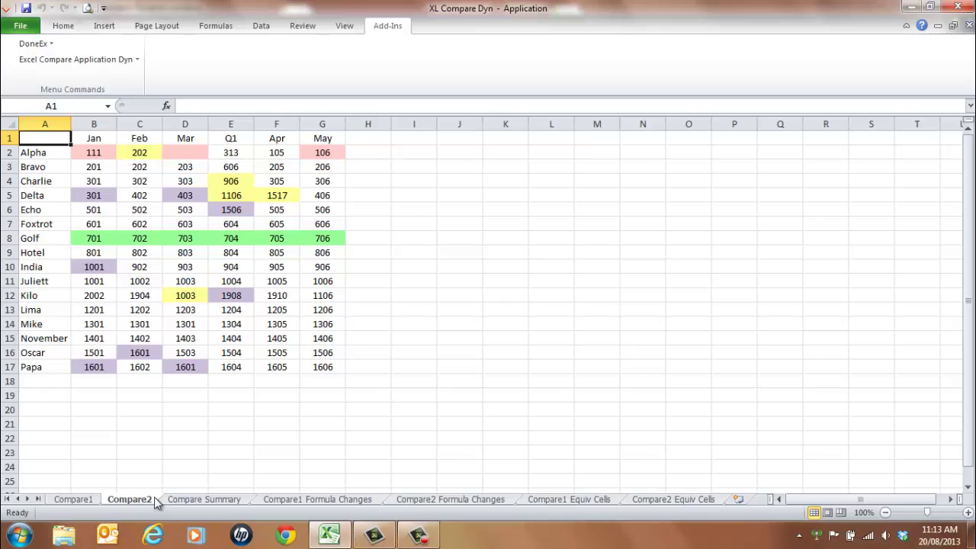
{"action": "left_click", "coordinate": [88, 238]}
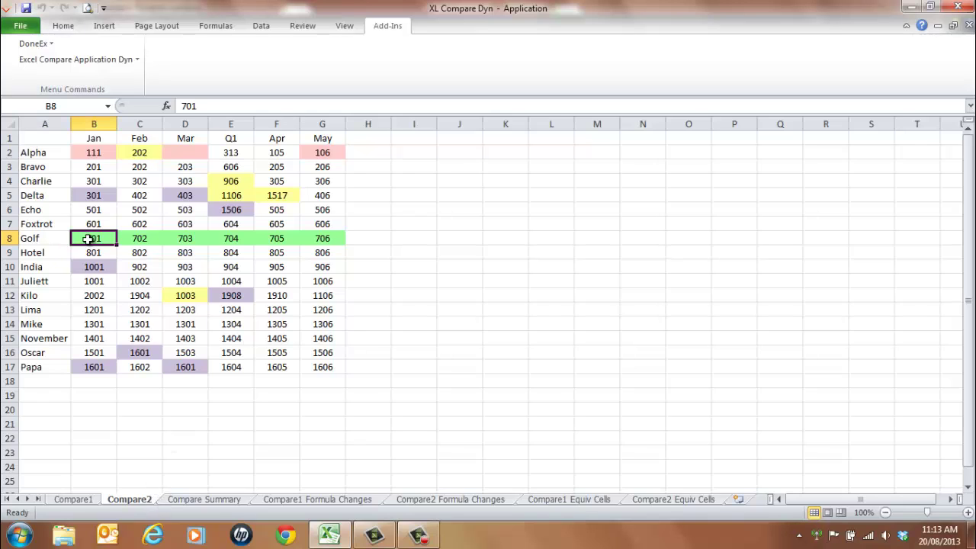
{"action": "left_click_drag", "start_coordinate": [103, 240], "coordinate": [321, 252]}
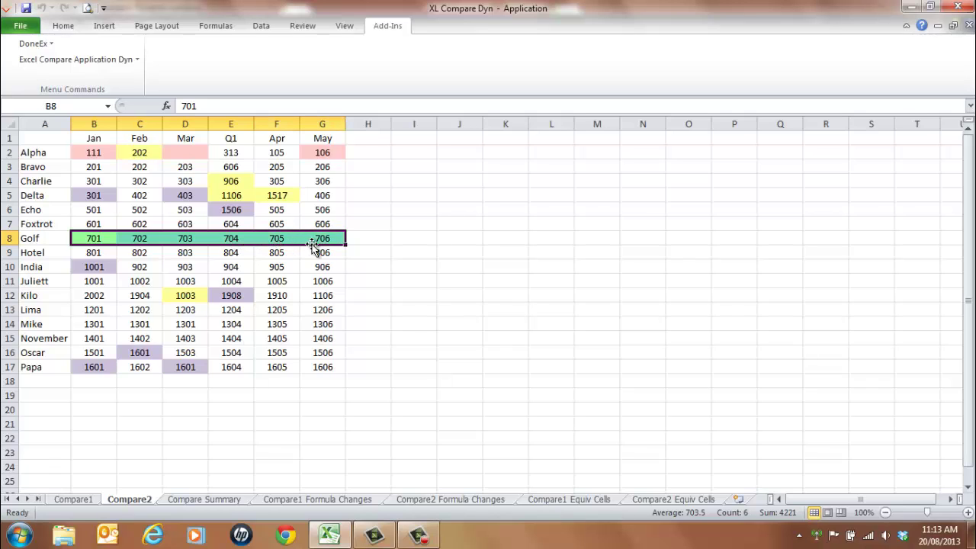
{"action": "left_click", "coordinate": [99, 240]}
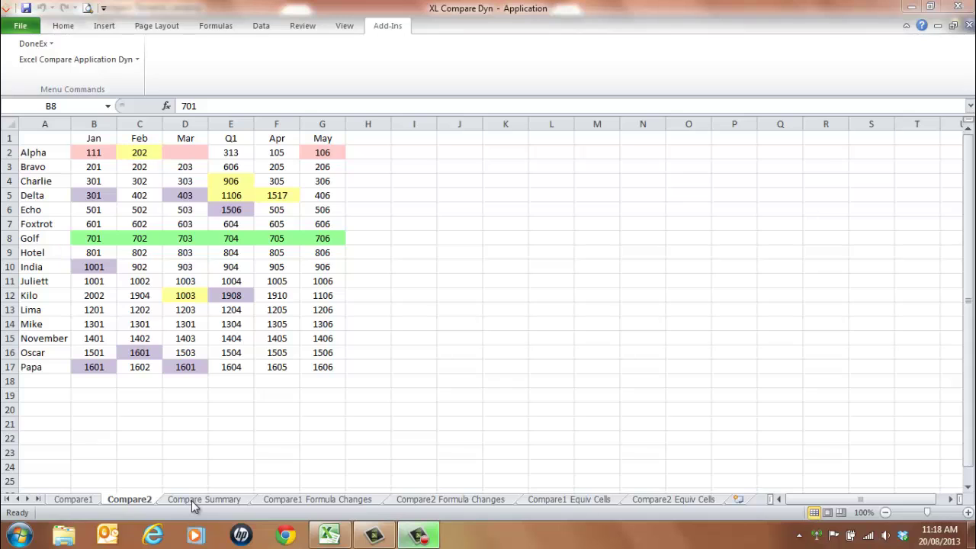
- On Compare Summary, compare both sheets' contents for DeltaApr, AlphaJan (101 vs 111) and AlphaJun
{"action": "left_click", "coordinate": [191, 501]}
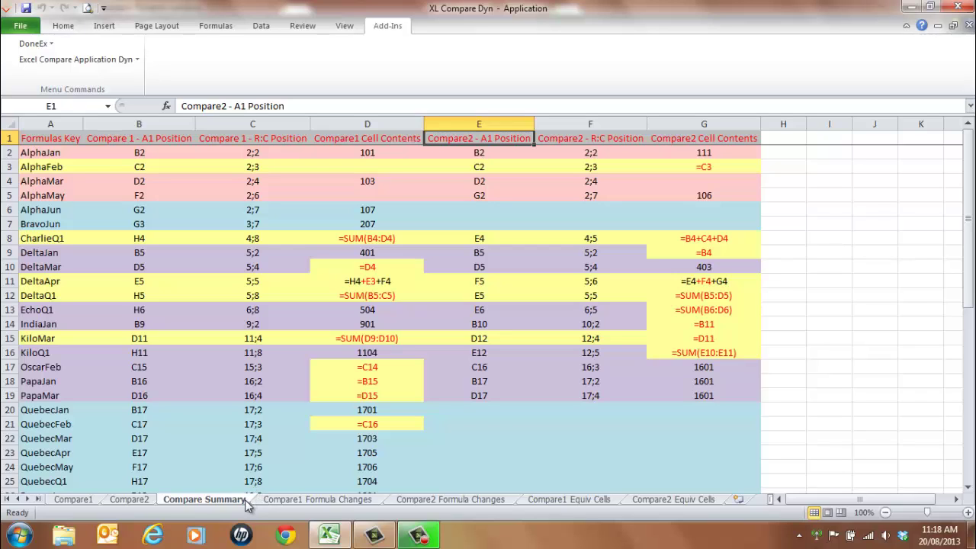
{"action": "left_click", "coordinate": [345, 143]}
{"action": "left_click", "coordinate": [728, 137]}
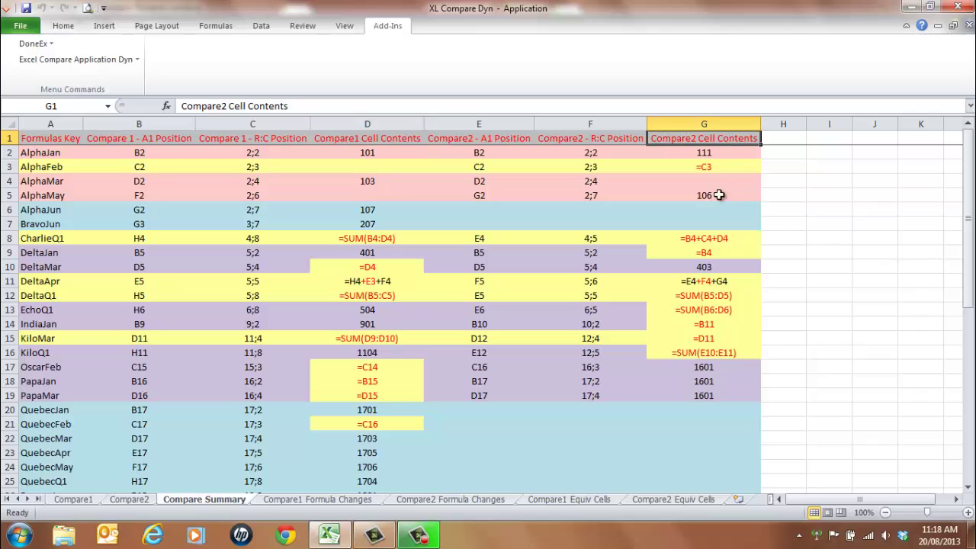
{"action": "left_click", "coordinate": [709, 282]}
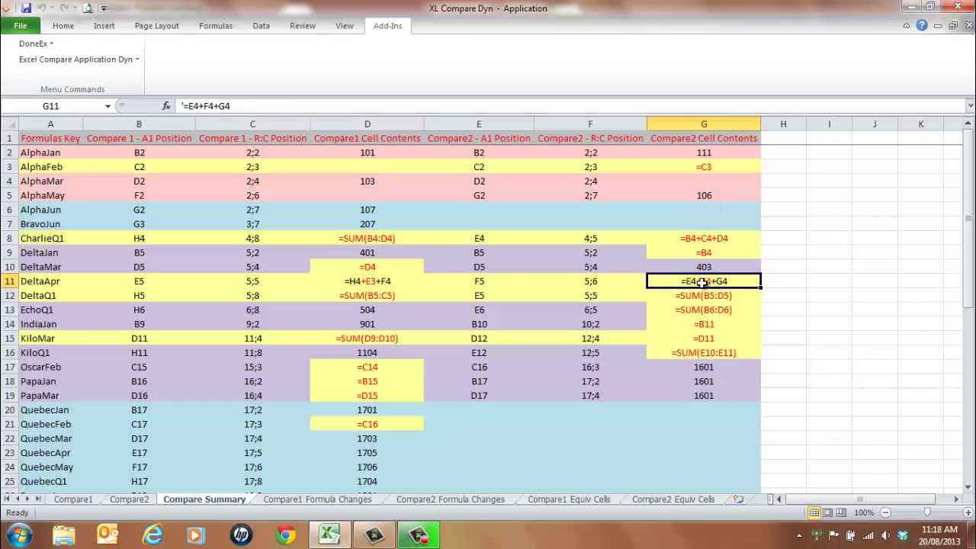
{"action": "left_click", "coordinate": [384, 282]}
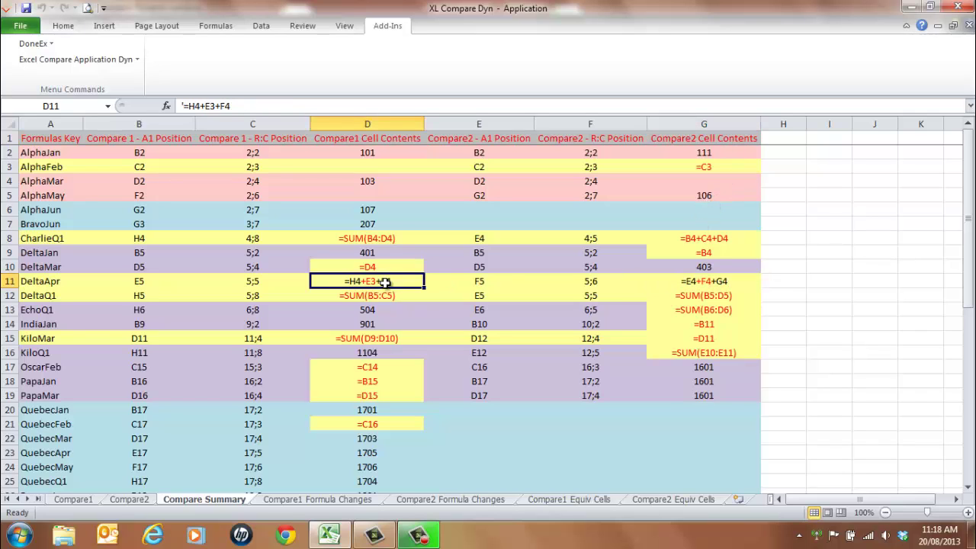
{"action": "left_click", "coordinate": [378, 153]}
{"action": "left_click", "coordinate": [703, 153]}
{"action": "left_click", "coordinate": [369, 212]}
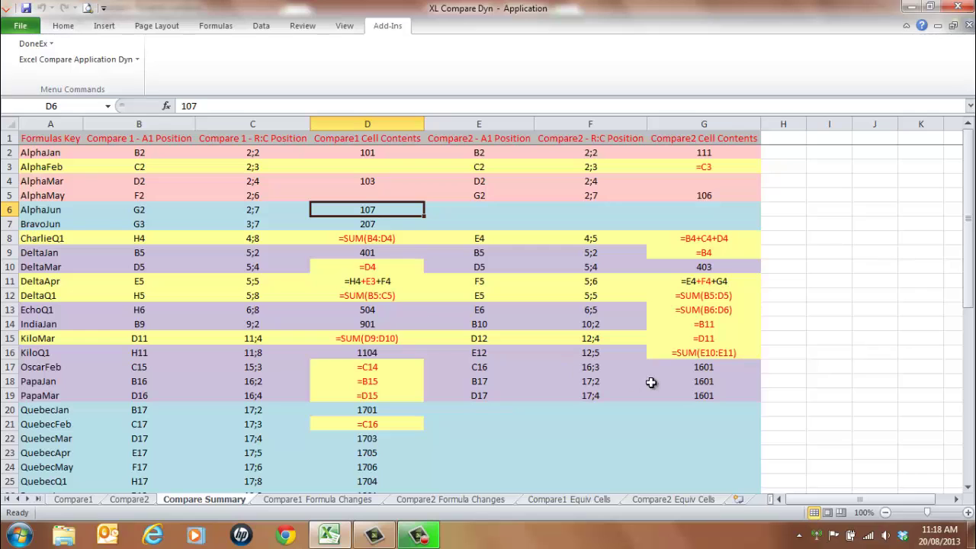
- Examine the TangoMay =F19 and GolfFeb =B8+1 summary entries further down
{"action": "left_click", "coordinate": [969, 394]}
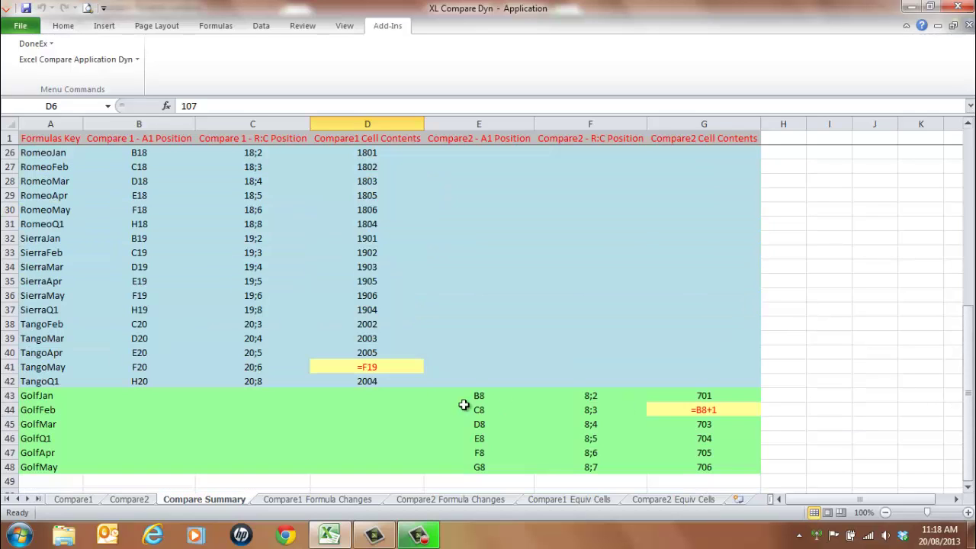
{"action": "left_click", "coordinate": [342, 367]}
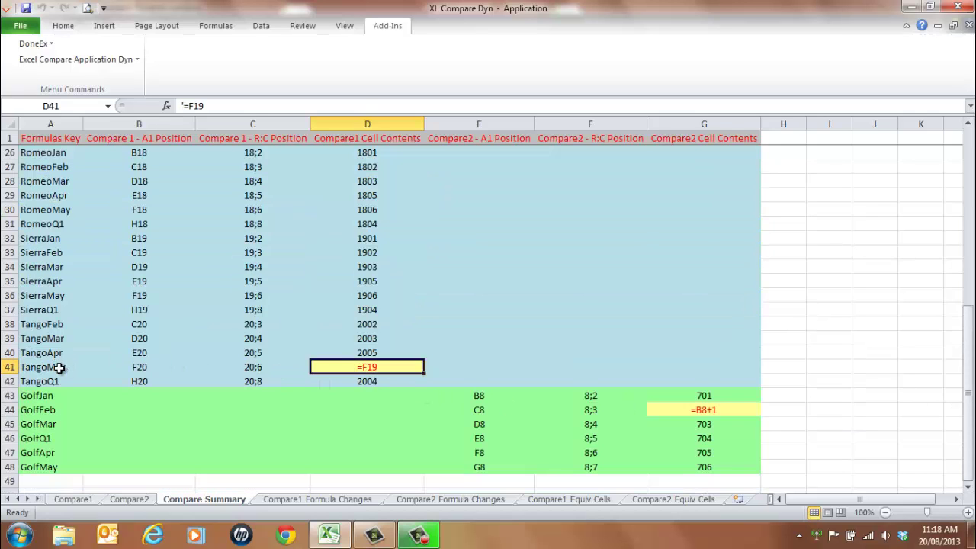
{"action": "left_click", "coordinate": [480, 414]}
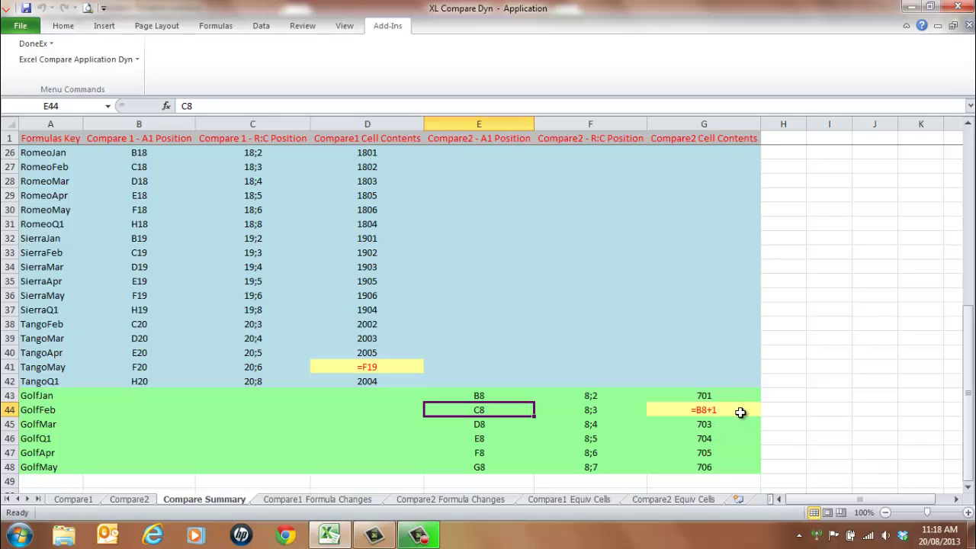
{"action": "left_click", "coordinate": [740, 413]}
- Check the A1 Position and Formulas Key headings, then open Compare1 Formula Changes
{"action": "left_click", "coordinate": [969, 183]}
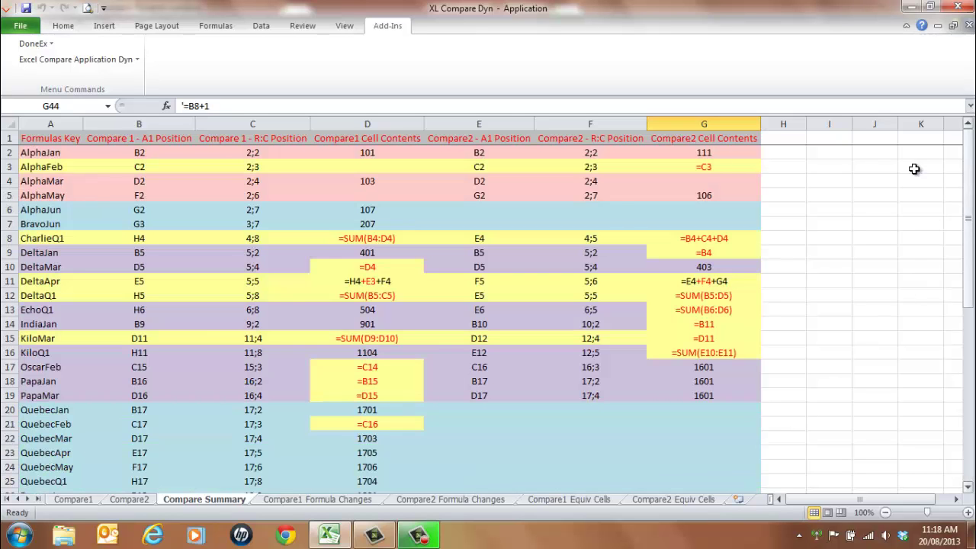
{"action": "left_click", "coordinate": [189, 137]}
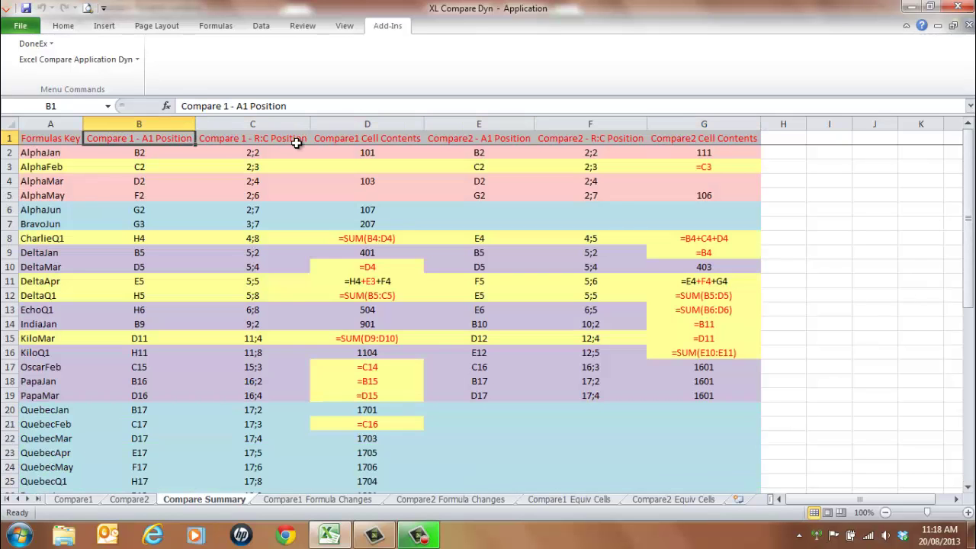
{"action": "left_click", "coordinate": [466, 139]}
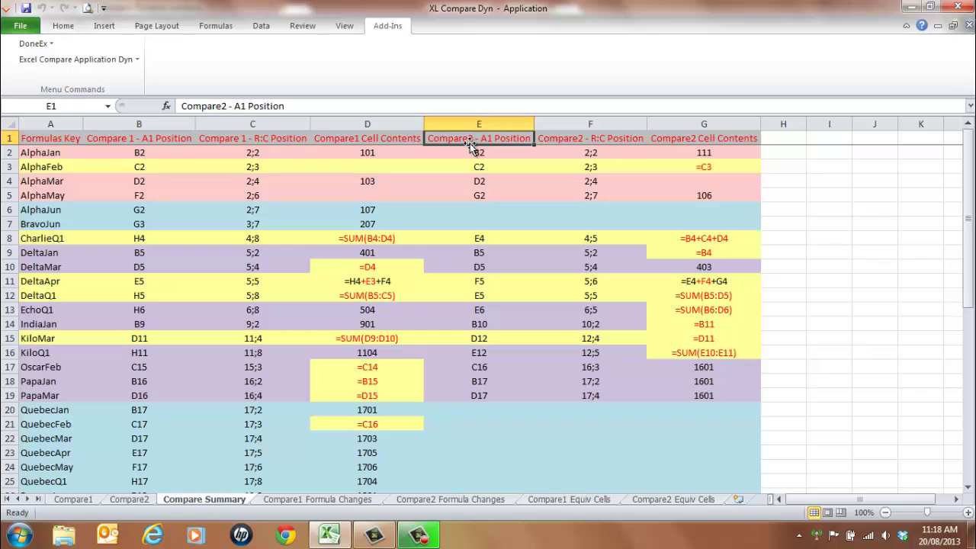
{"action": "left_click", "coordinate": [55, 142]}
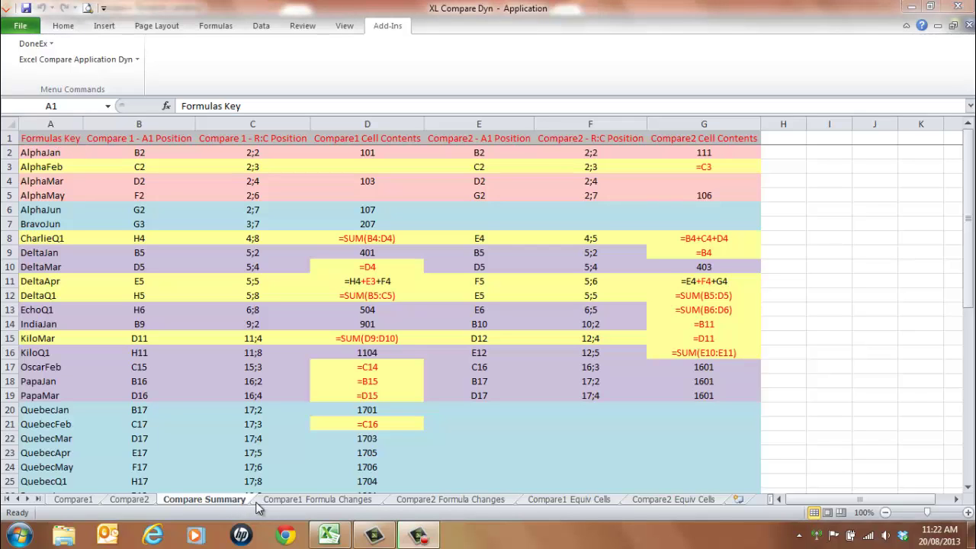
{"action": "left_click", "coordinate": [308, 500]}
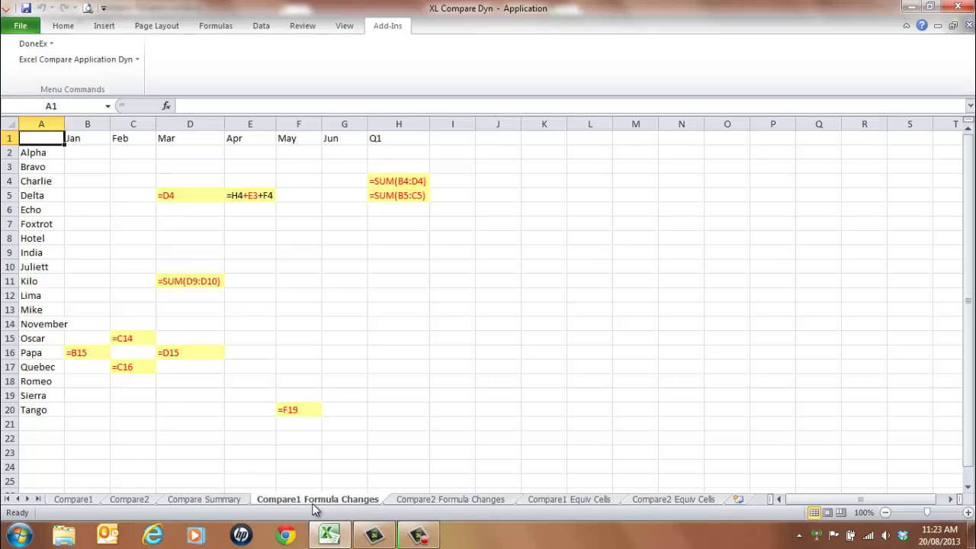
- Trace Delta's April formula in E5 along its column and row on Compare1 Formula Changes
{"action": "left_click", "coordinate": [188, 197]}
{"action": "left_click", "coordinate": [254, 200]}
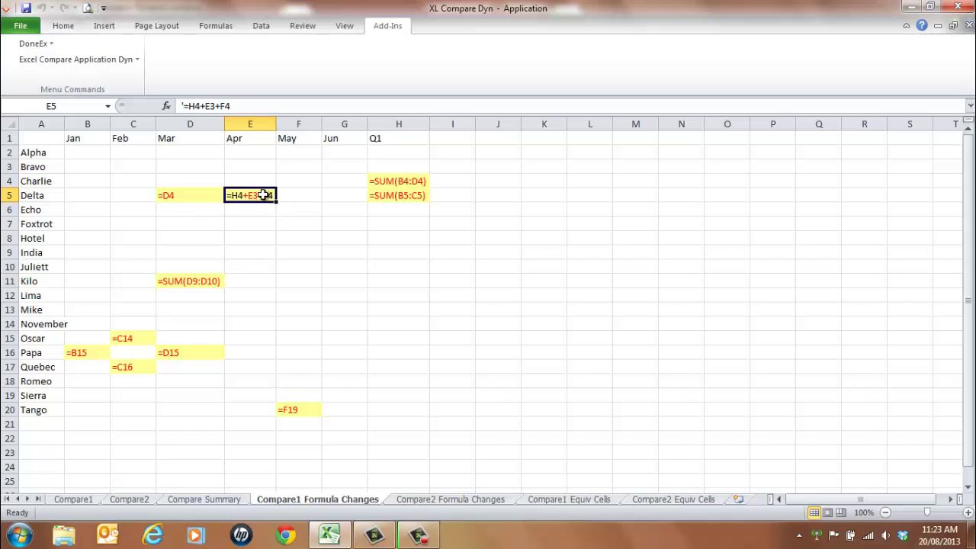
{"action": "left_click_drag", "start_coordinate": [264, 197], "coordinate": [261, 150]}
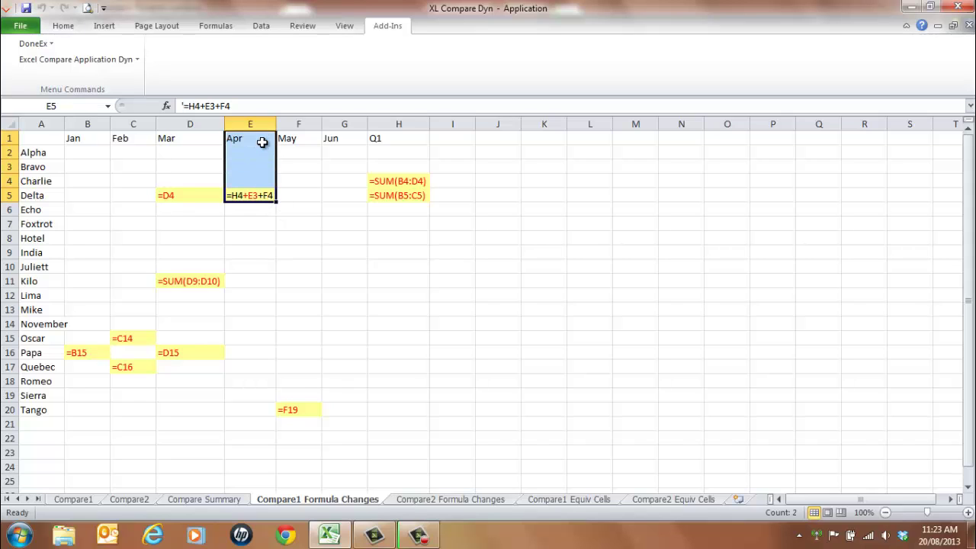
{"action": "left_click_drag", "start_coordinate": [233, 197], "coordinate": [40, 196]}
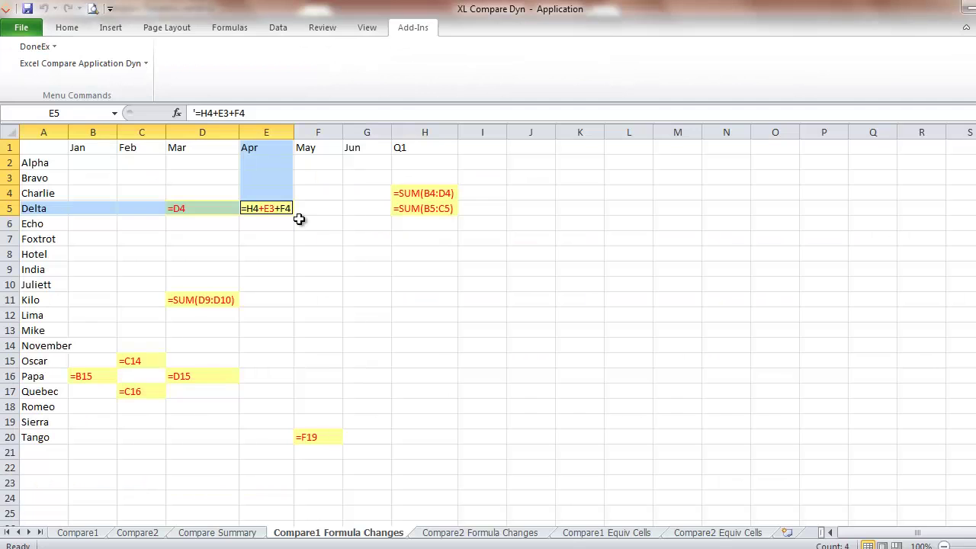
- On Compare2 Formula Changes, trace the Apr column and Delta row to F5
{"action": "left_click", "coordinate": [431, 533]}
{"action": "left_click_drag", "start_coordinate": [317, 207], "coordinate": [319, 145]}
{"action": "left_click_drag", "start_coordinate": [320, 209], "coordinate": [34, 210]}
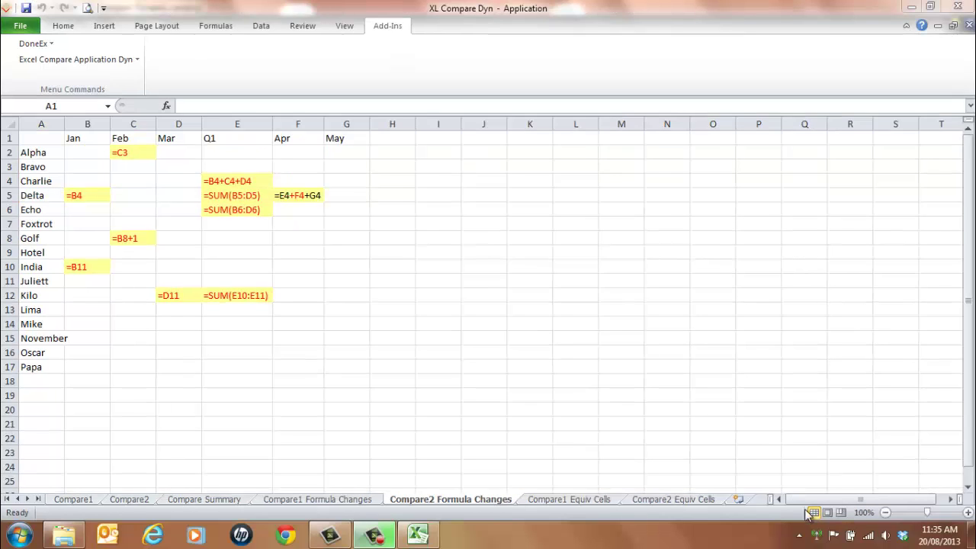
- Display the Compare1 Equiv Cells sheet with its pink equivalent formulas
{"action": "left_click", "coordinate": [605, 499]}
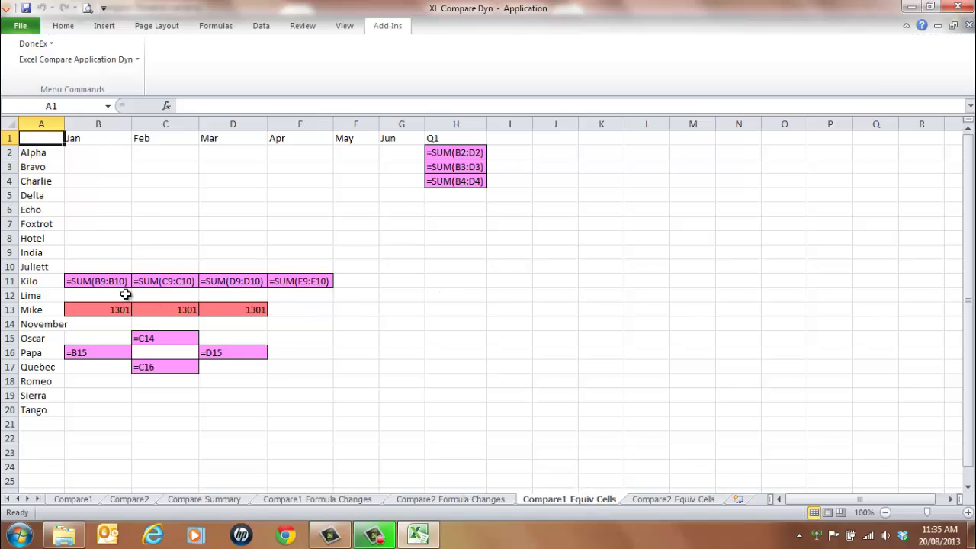
{"action": "left_click_drag", "start_coordinate": [107, 281], "coordinate": [283, 281]}
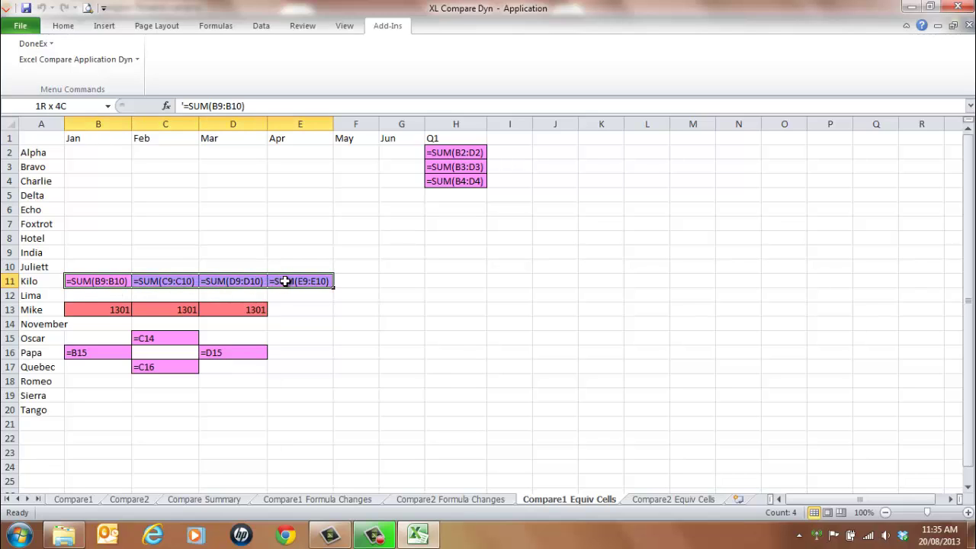
{"action": "left_click_drag", "start_coordinate": [116, 310], "coordinate": [228, 313]}
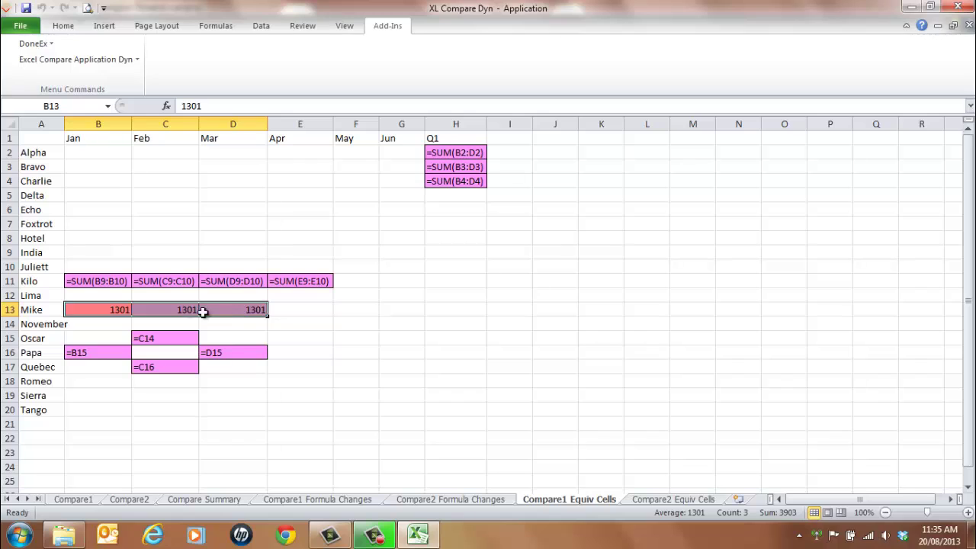
{"action": "left_click", "coordinate": [112, 283]}
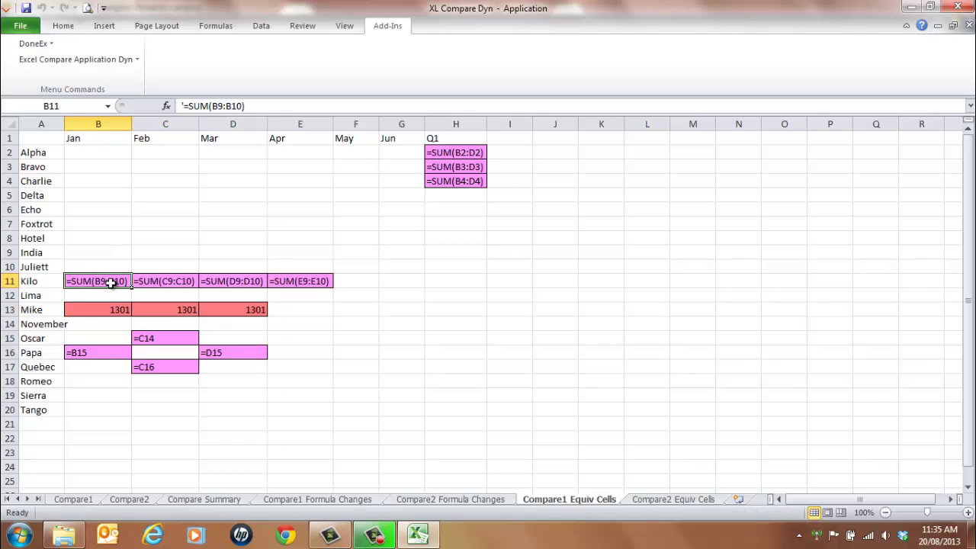
{"action": "left_click", "coordinate": [89, 312]}
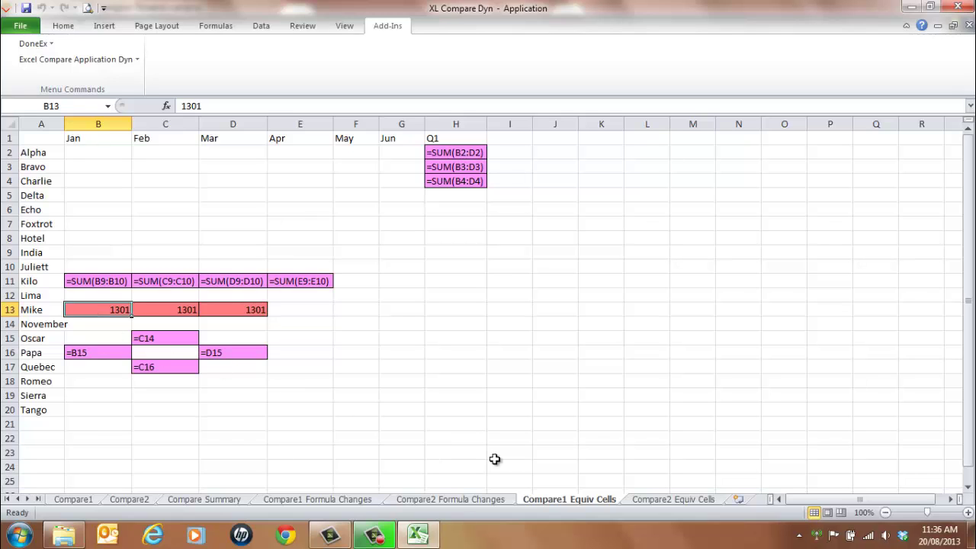
- On Compare2 Equiv Cells, select Q1 SUM formulas E2:E6 and trace the empty Charlie cell E4
{"action": "left_click", "coordinate": [645, 502]}
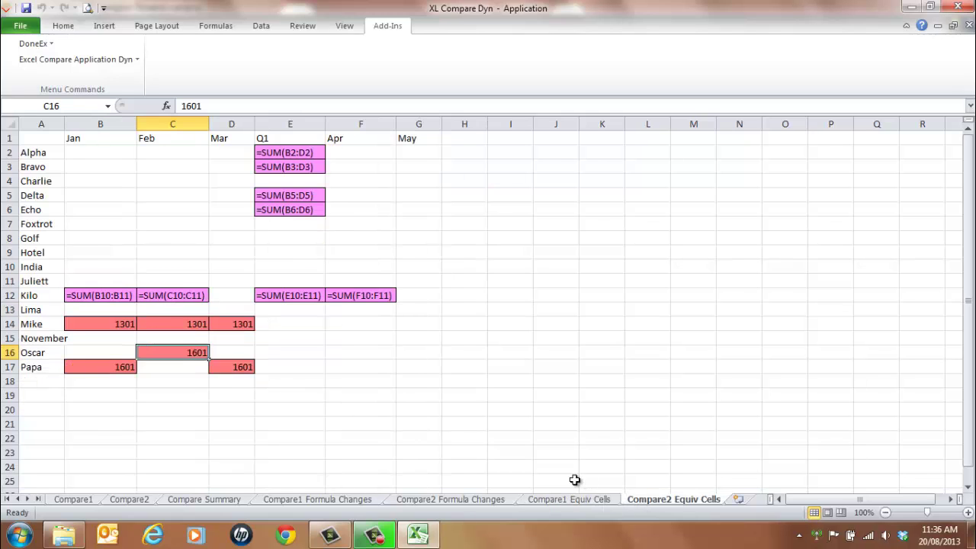
{"action": "left_click_drag", "start_coordinate": [297, 155], "coordinate": [298, 211]}
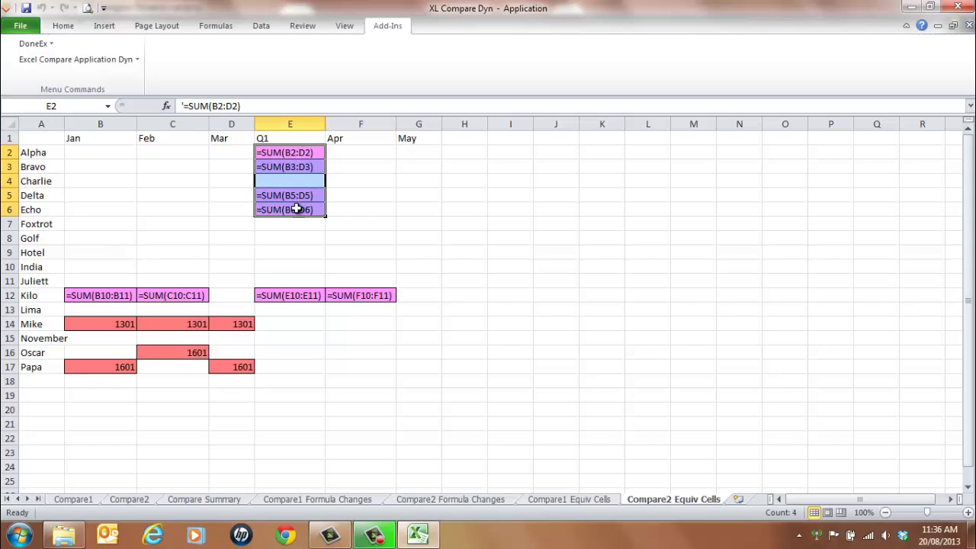
{"action": "left_click", "coordinate": [292, 181]}
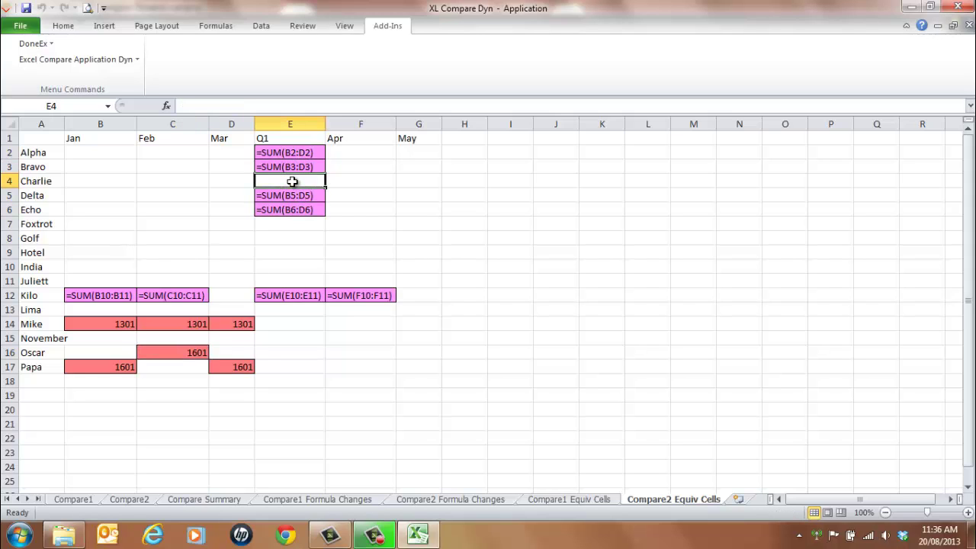
{"action": "left_click_drag", "start_coordinate": [293, 182], "coordinate": [299, 139]}
{"action": "left_click_drag", "start_coordinate": [283, 183], "coordinate": [59, 183]}
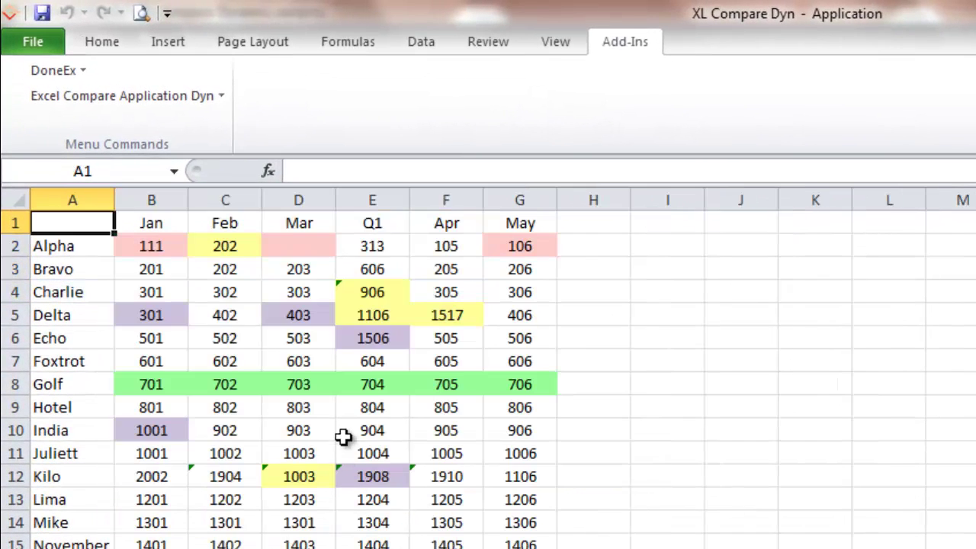
- Check the Inconsistent Formula warning on Charlie's Q1 total of 906 in Compare2 cell E4, changing nothing
{"action": "mouse_move", "coordinate": [377, 293]}
{"action": "left_mouse_down"}
{"action": "mouse_move", "coordinate": [379, 224]}
{"action": "mouse_move", "coordinate": [366, 293]}
{"action": "mouse_move", "coordinate": [94, 296]}
{"action": "left_mouse_up"}
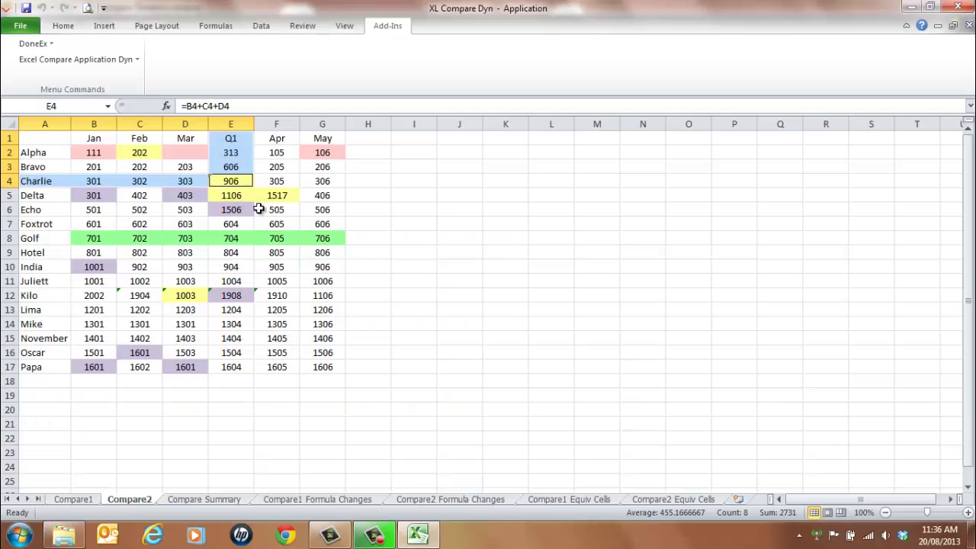
{"action": "left_click", "coordinate": [248, 186]}
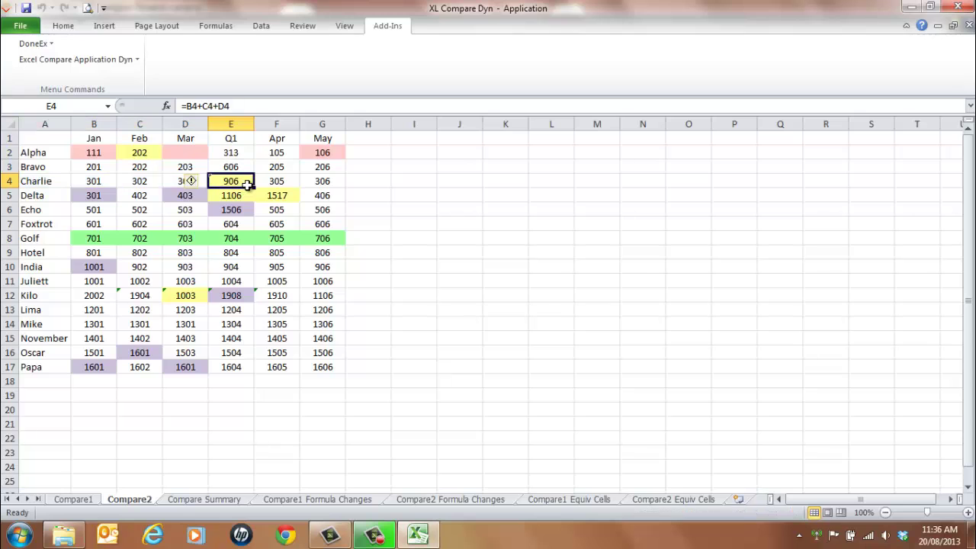
{"action": "mouse_move", "coordinate": [204, 183]}
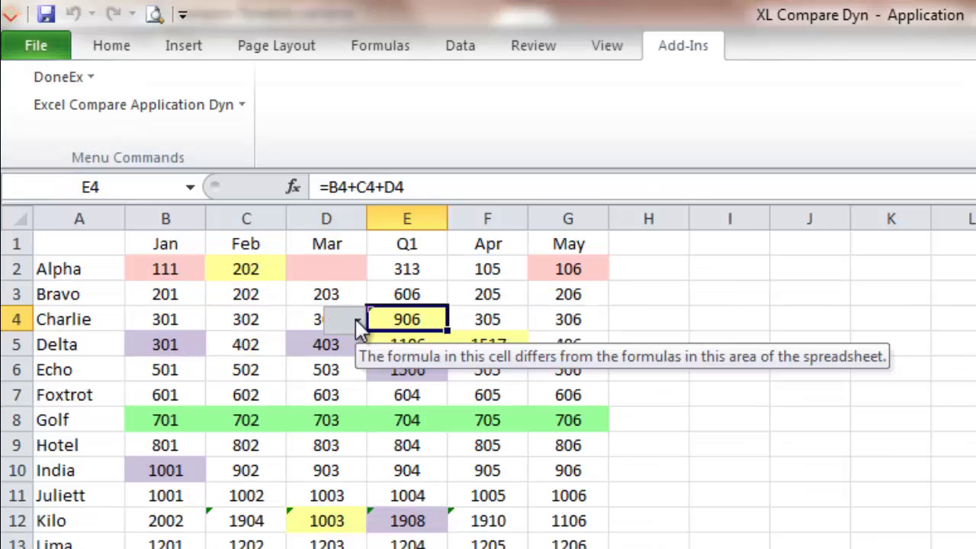
{"action": "left_click", "coordinate": [357, 320]}
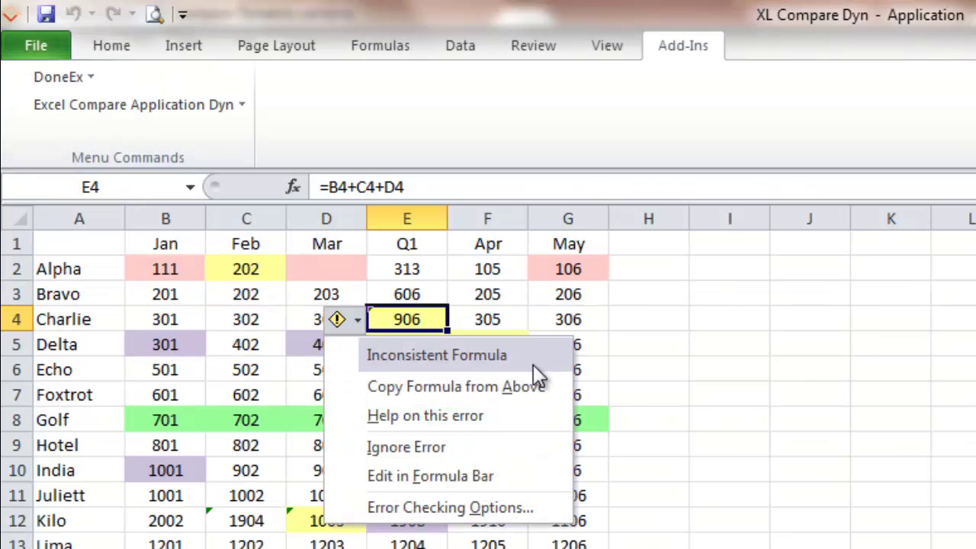
{"action": "left_click", "coordinate": [415, 319]}
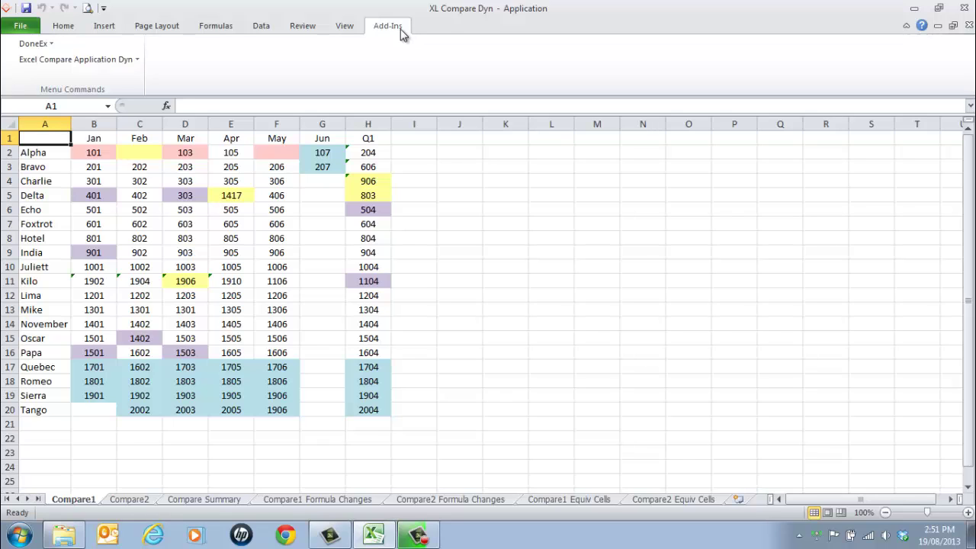
- Run Export Data Backup from the Excel Compare Application Dyn add-in to save all 7 worksheets
{"action": "left_click", "coordinate": [138, 60]}
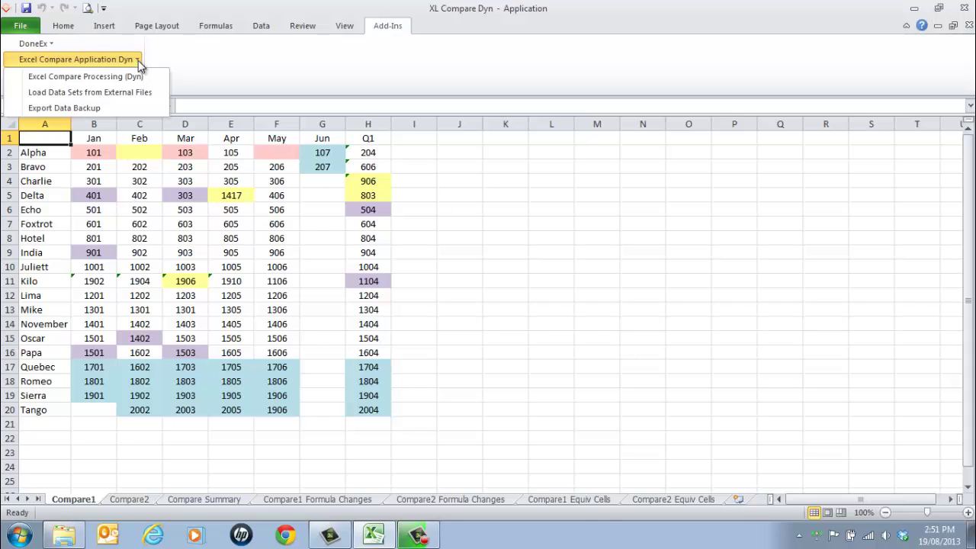
{"action": "left_click", "coordinate": [131, 110]}
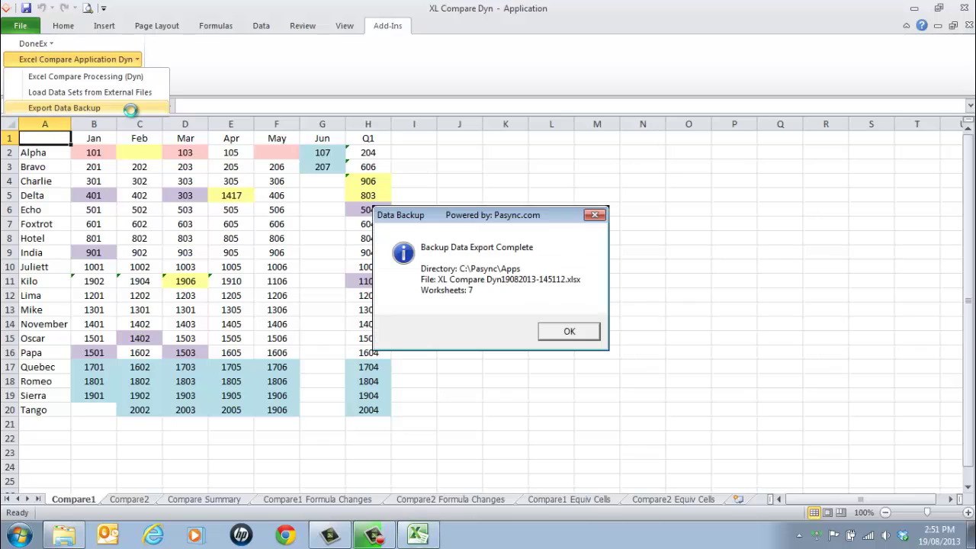